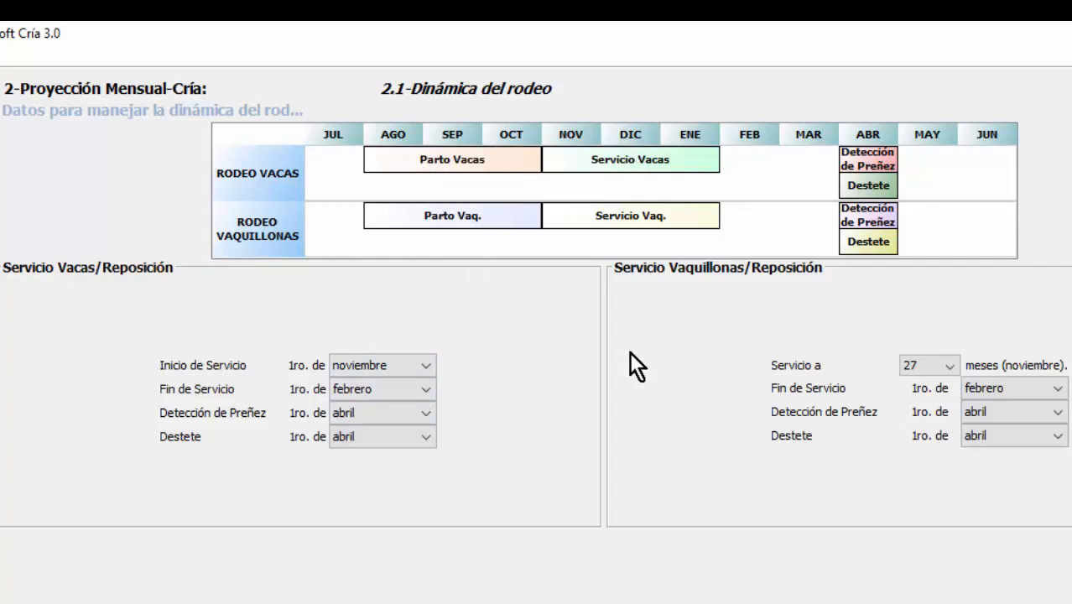
Set the cows' service to start on 1 octubre and end on 1 enero, with pregnancy detection and weaning both on 1 marzo
click(423, 366)
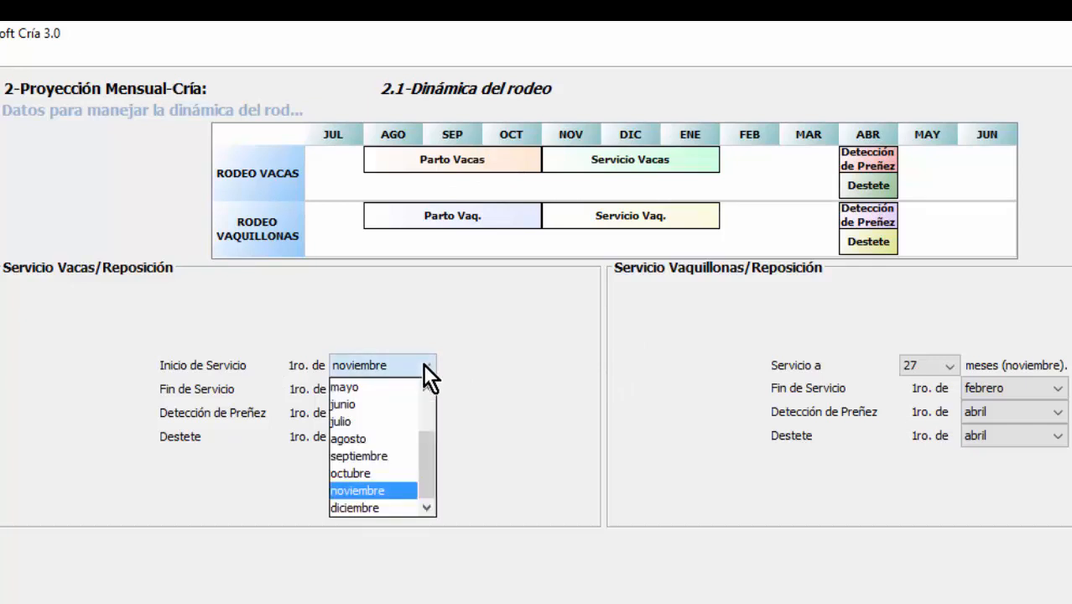
click(344, 472)
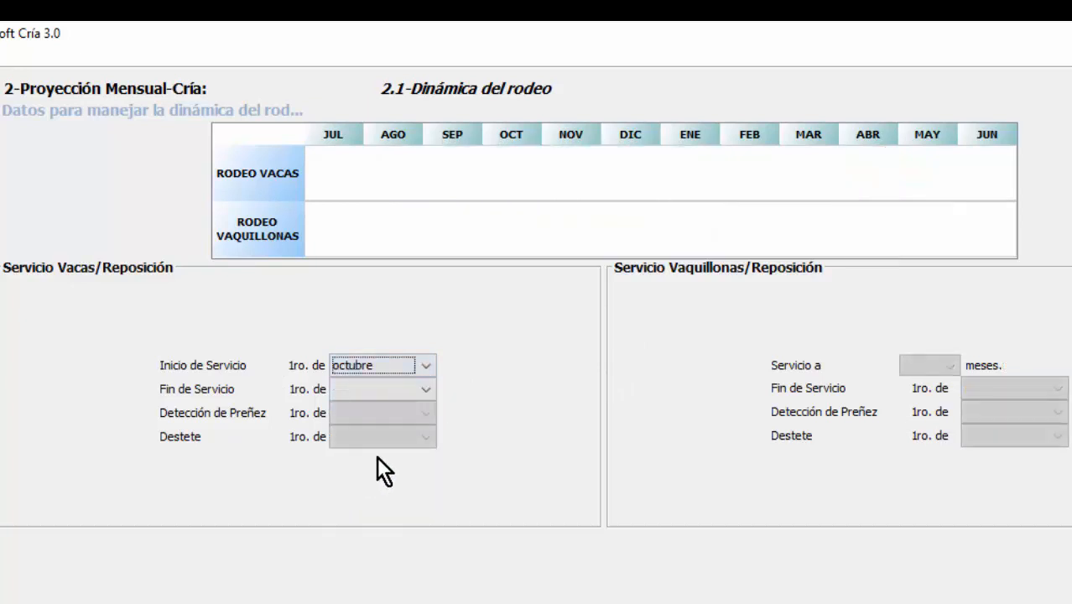
click(423, 390)
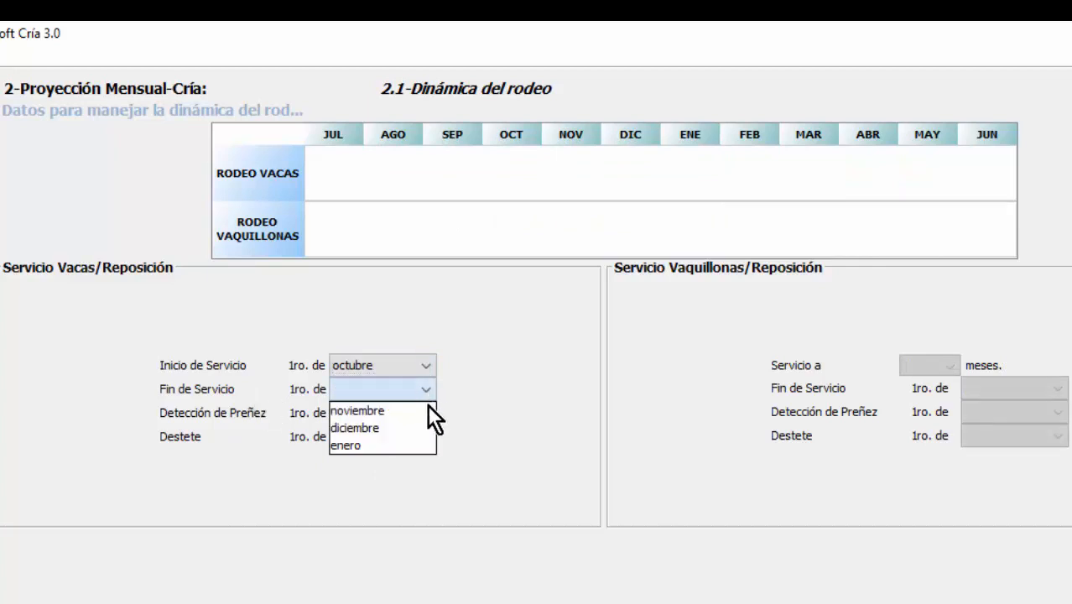
click(354, 446)
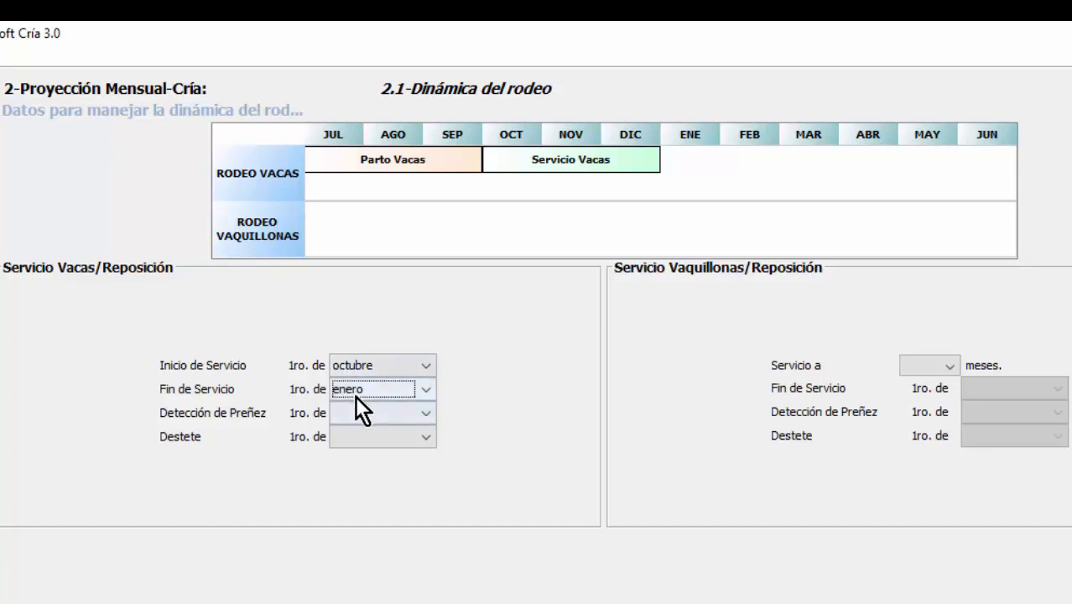
click(426, 413)
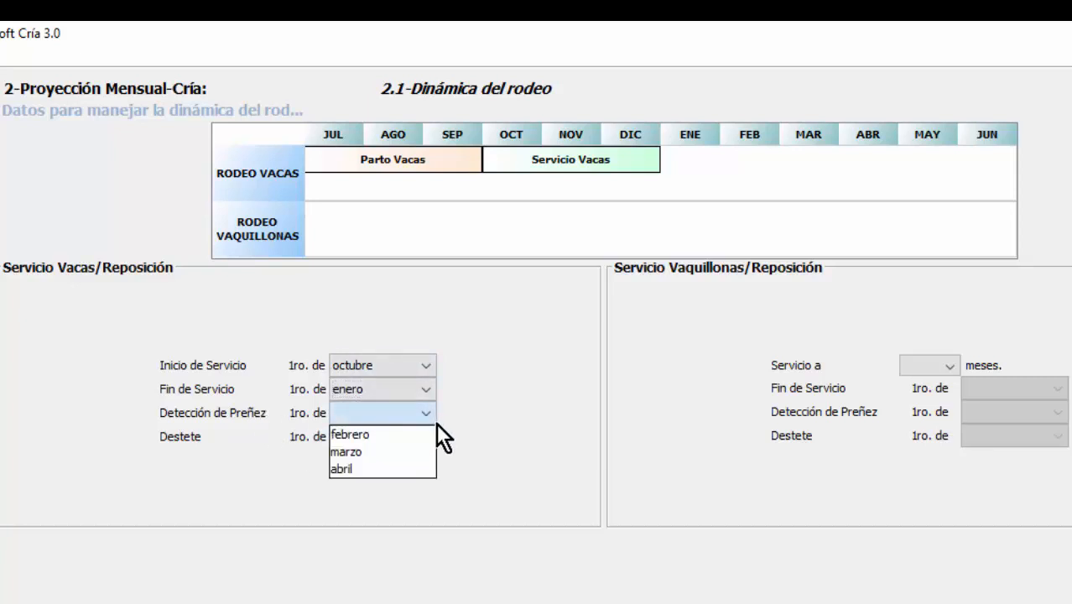
click(354, 452)
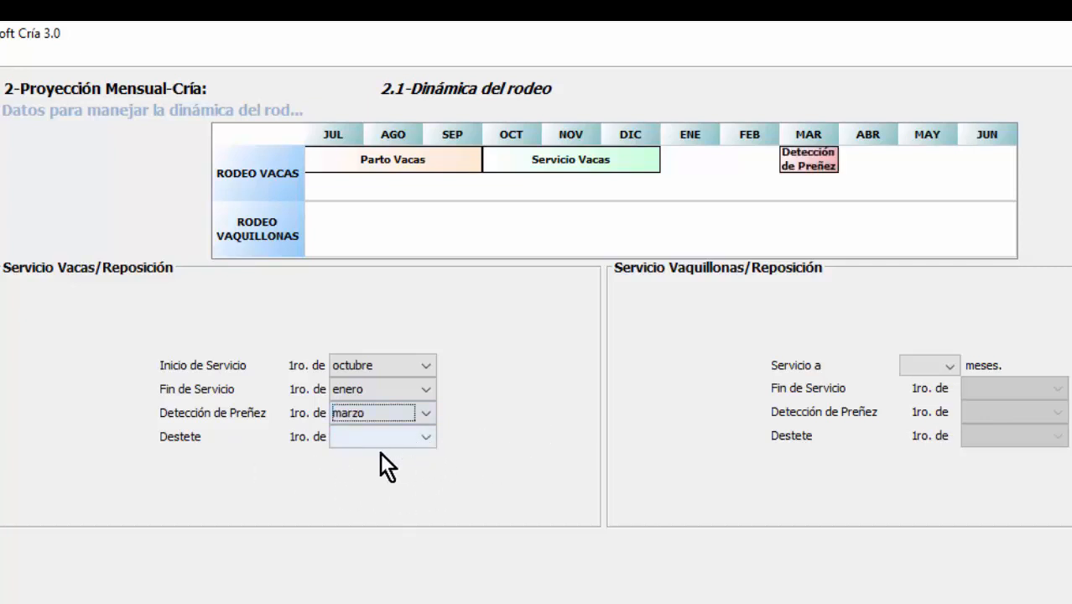
click(419, 436)
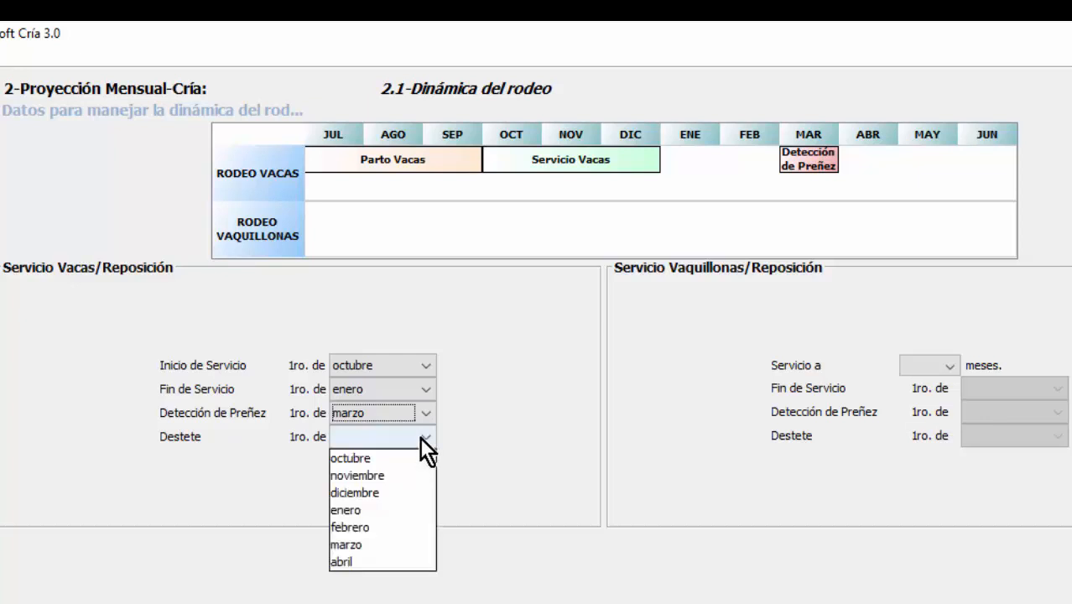
click(355, 544)
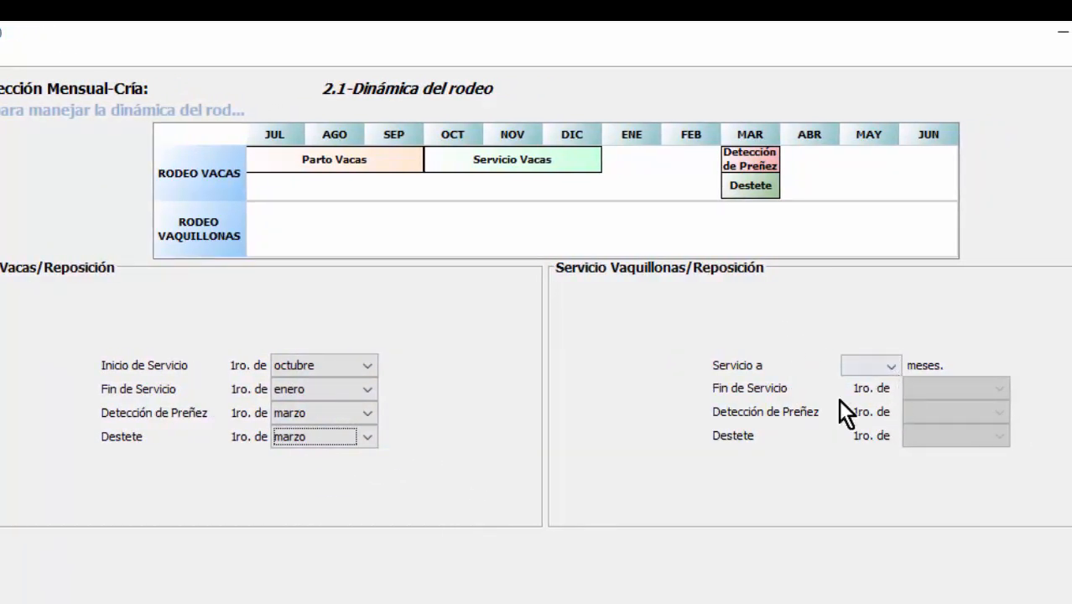
Set the heifers' service age to 27 months, service end to enero, and both pregnancy detection and weaning to marzo
click(891, 367)
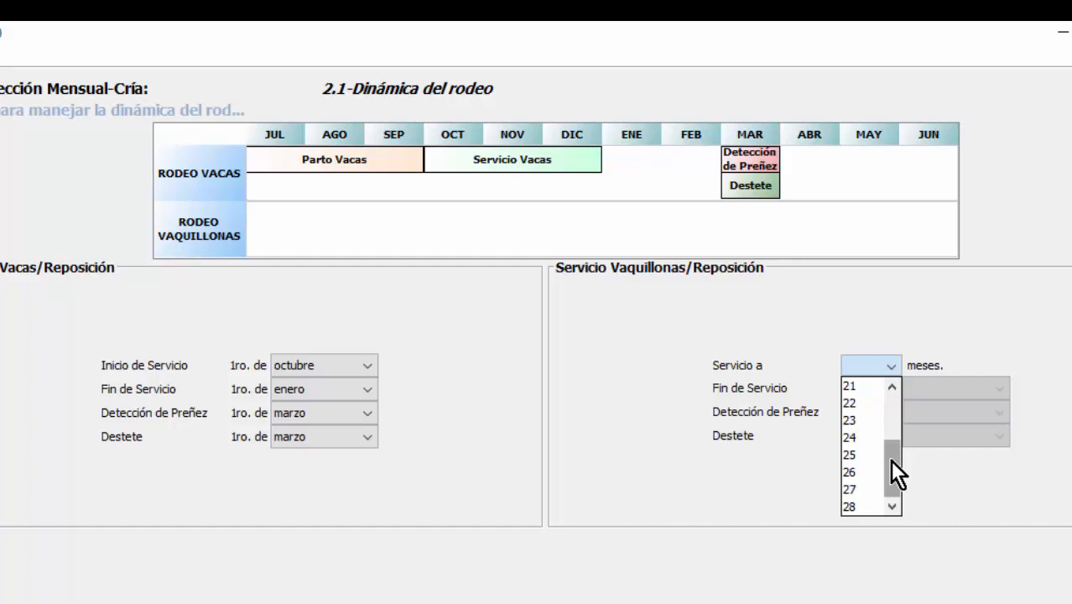
mouse_move(890, 459)
mouse_down()
mouse_move(890, 424)
mouse_move(895, 453)
mouse_up()
click(854, 507)
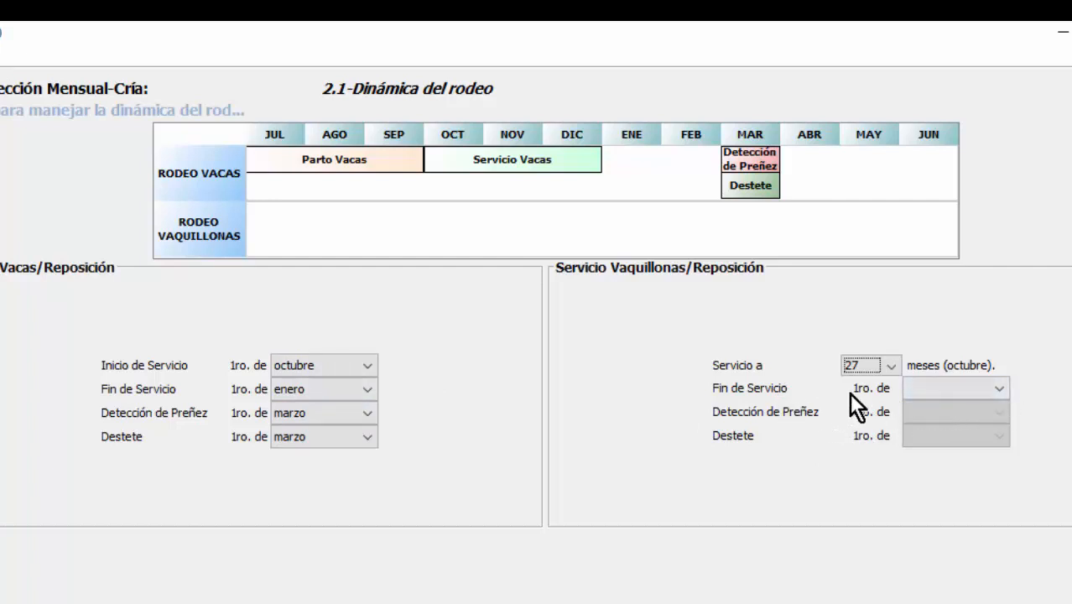
click(999, 388)
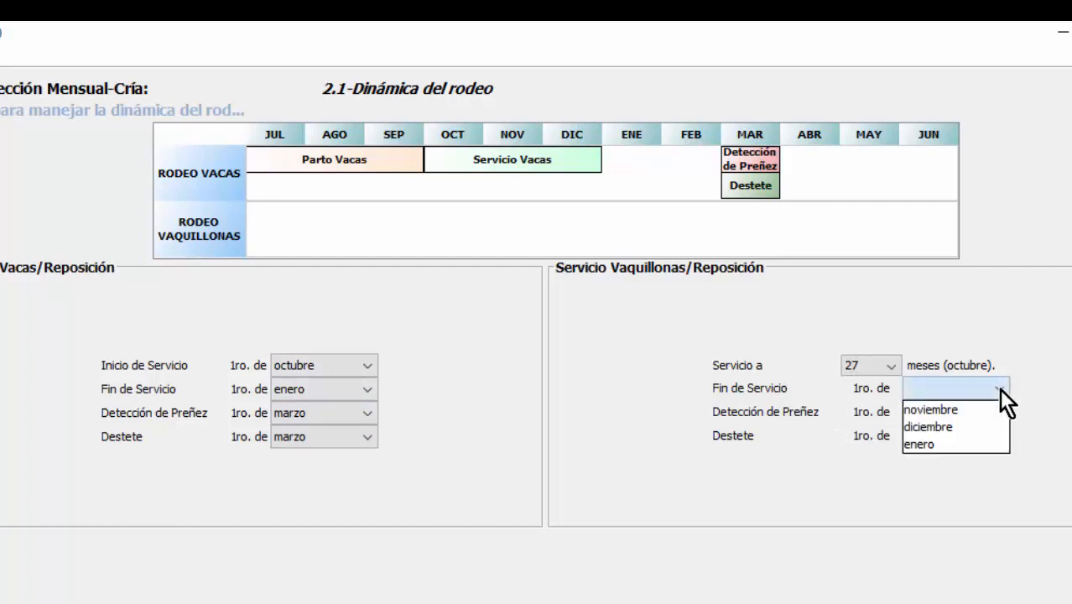
click(936, 446)
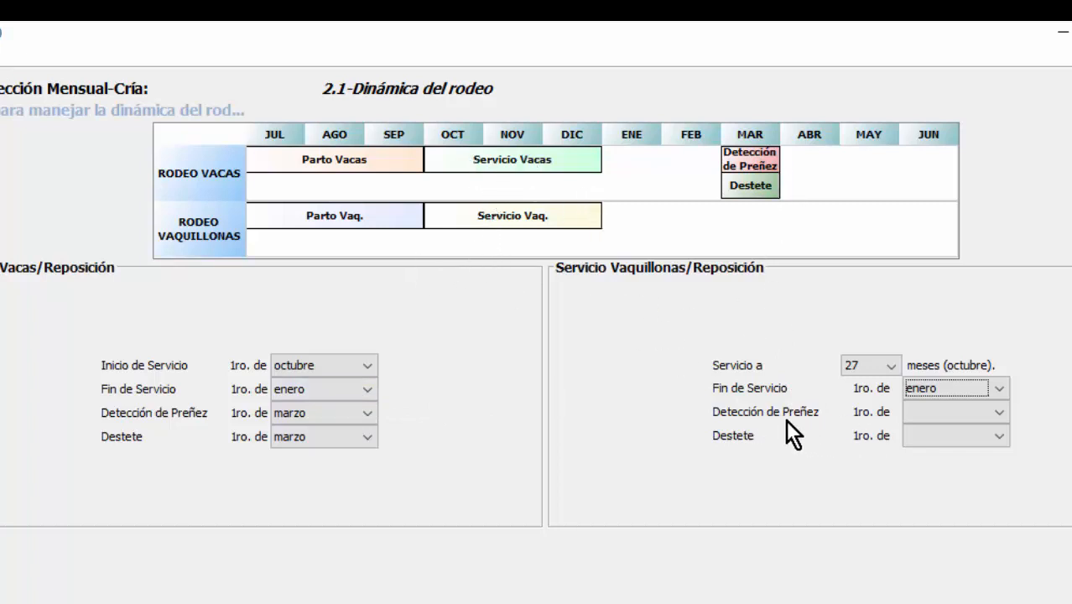
click(997, 413)
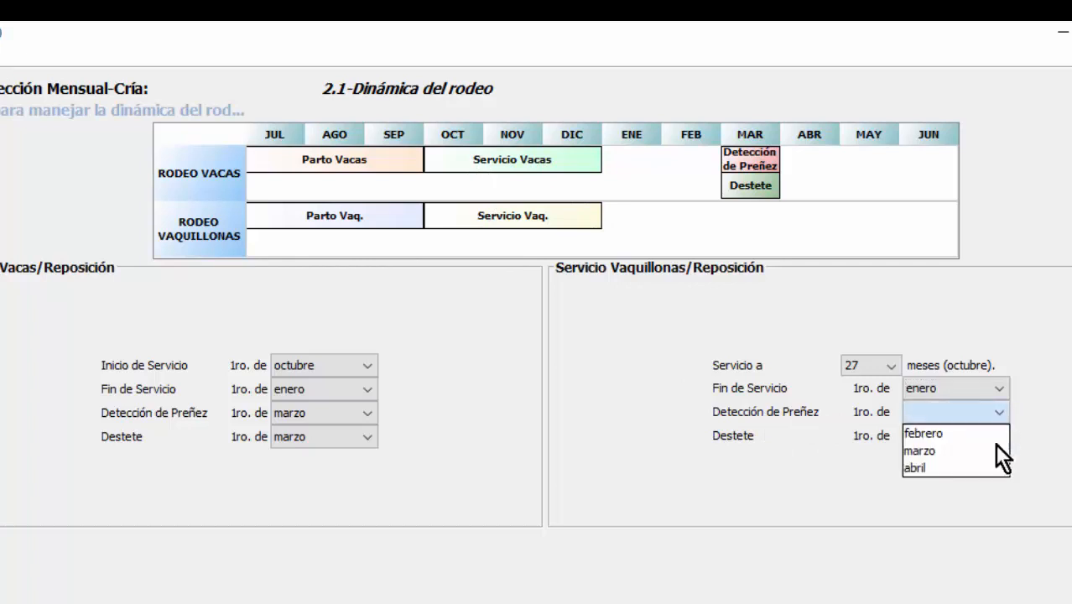
click(944, 452)
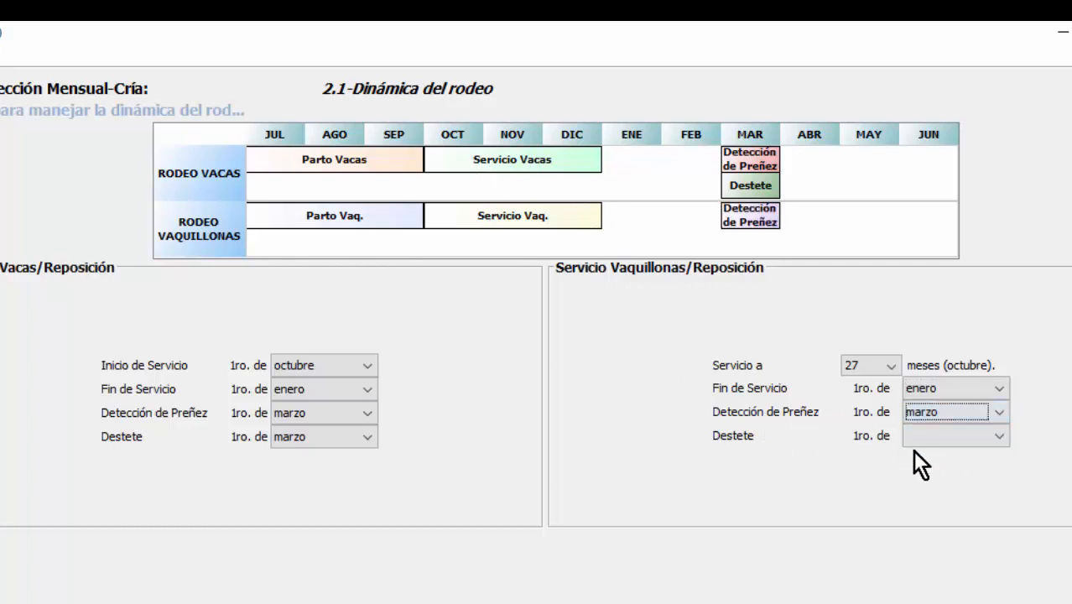
click(997, 436)
click(922, 546)
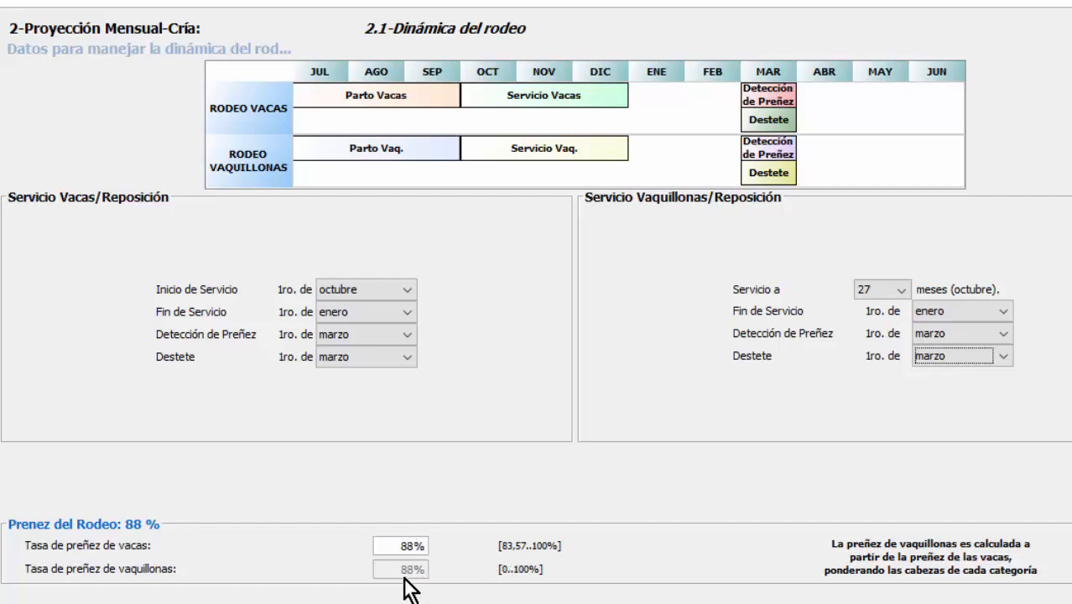
Set the cows' pregnancy rate (Tasa de preñez de vacas) to 90%
mouse_move(400, 577)
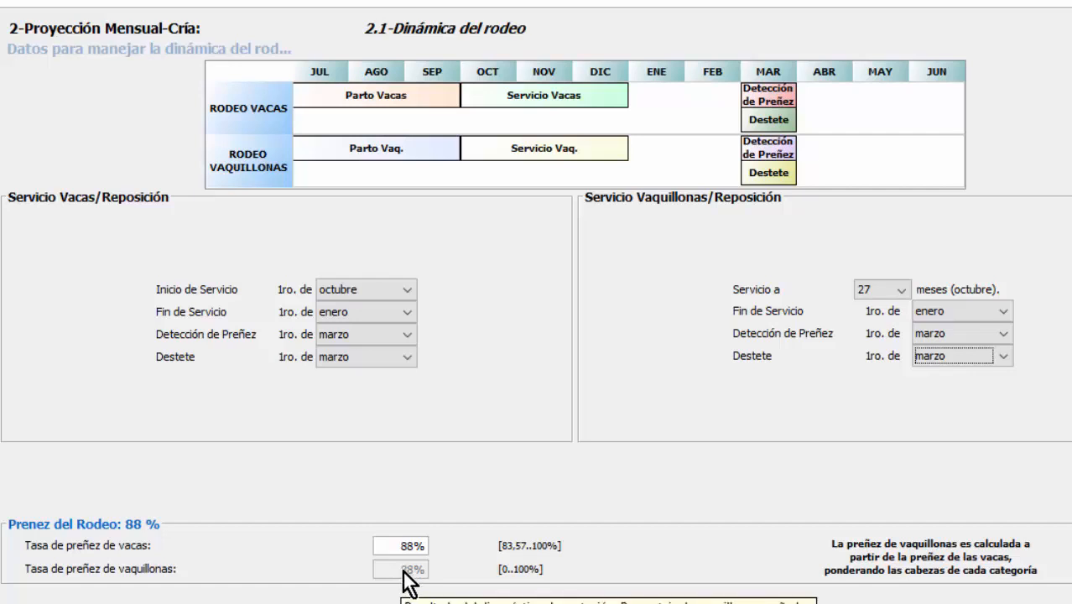
mouse_move(399, 545)
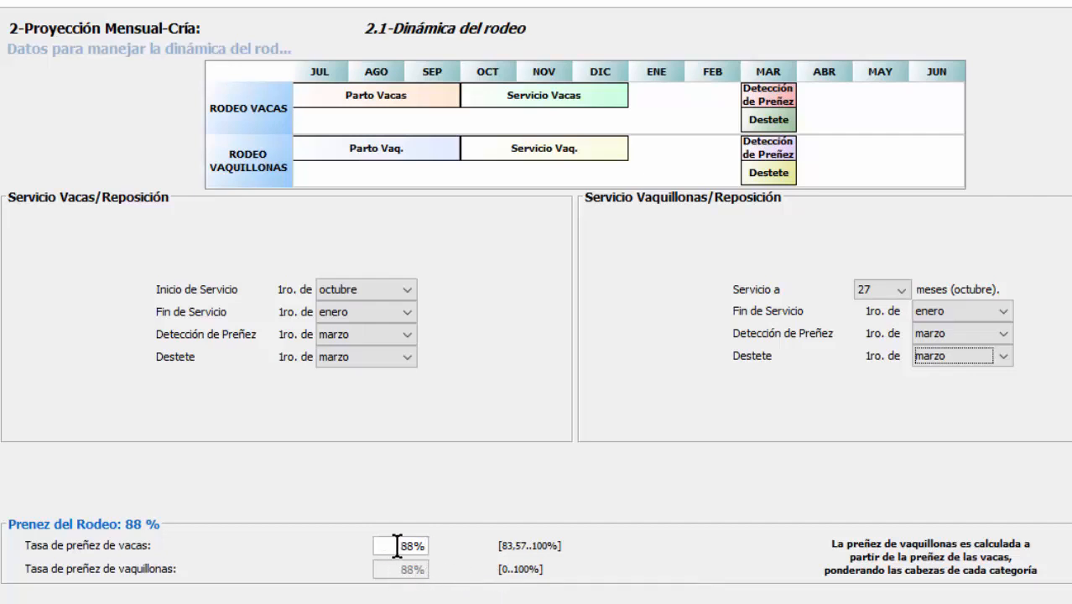
drag(400, 545, 446, 545)
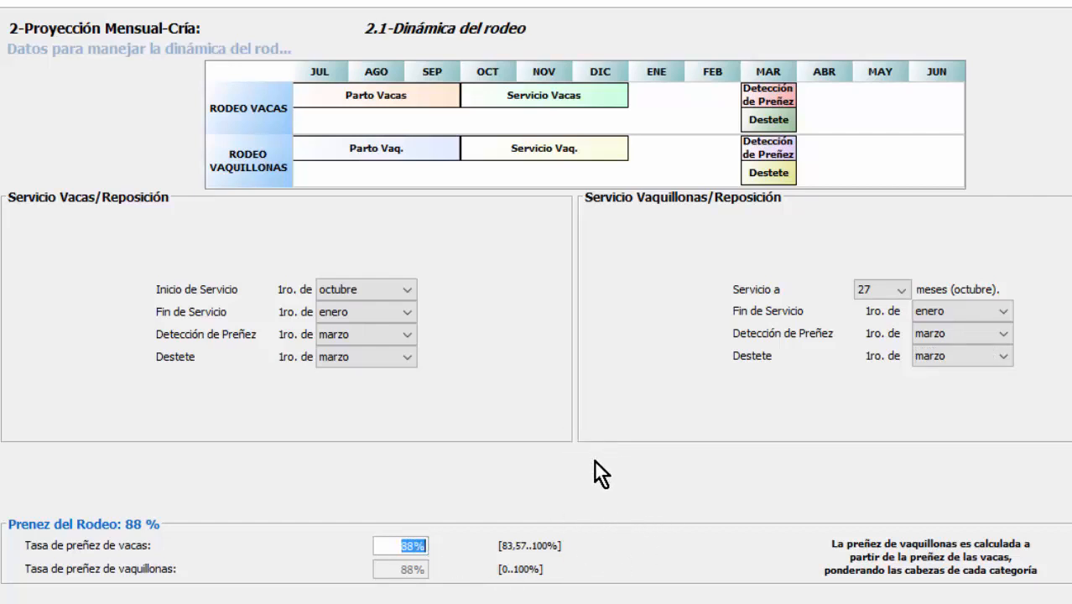
text(90)
key(Return)
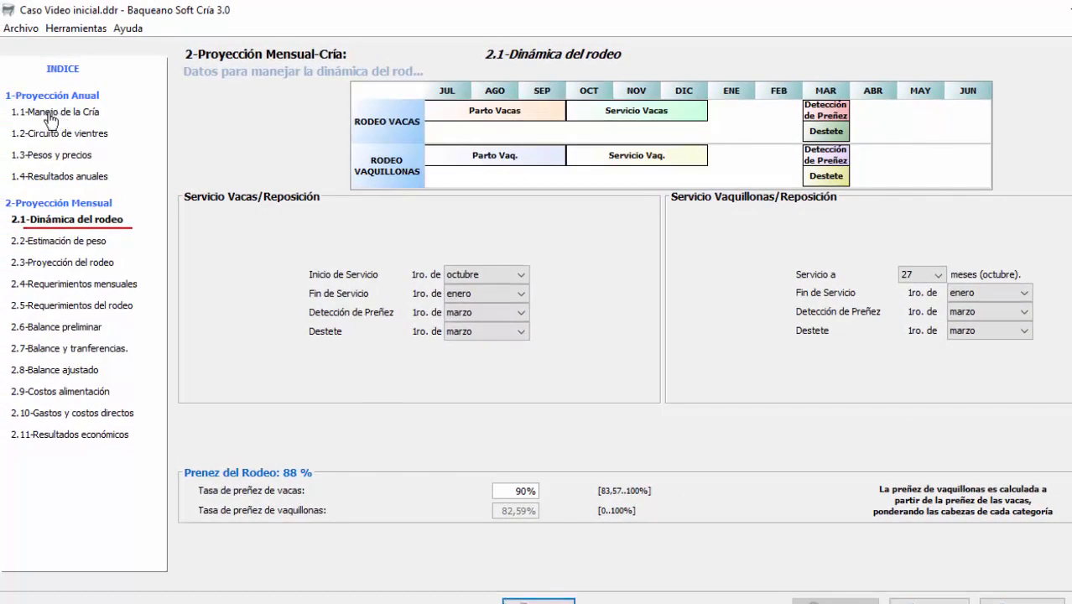
Check the herd pregnancy rate in 1.1-Manejo de la Cría and set the cows' pregnancy rate in 2.1-Dinámica del rodeo to 88%
click(50, 113)
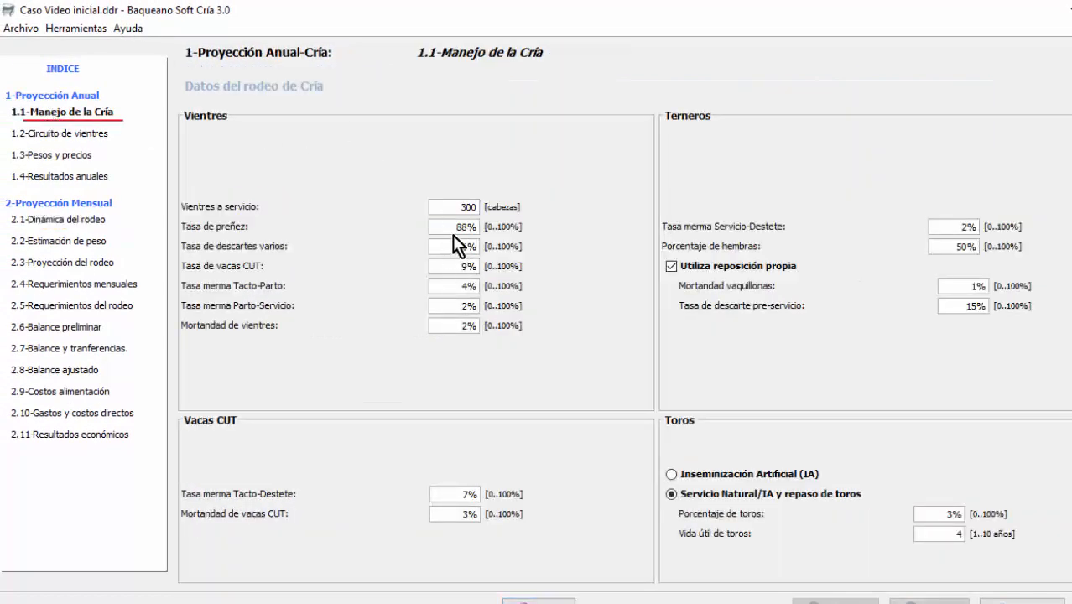
click(69, 221)
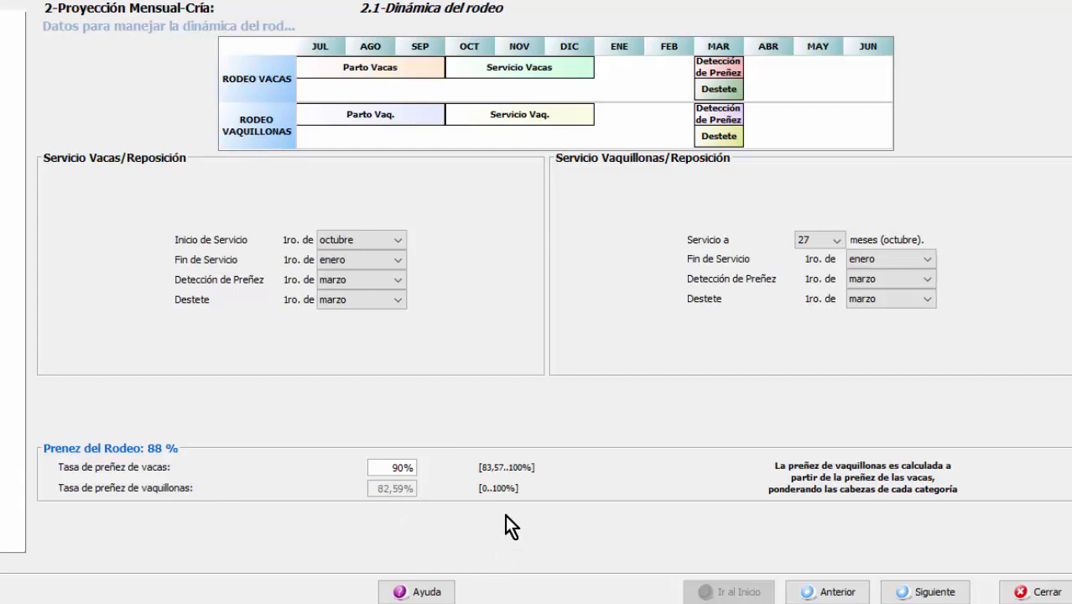
double_click(396, 467)
text(88)
key(Tab)
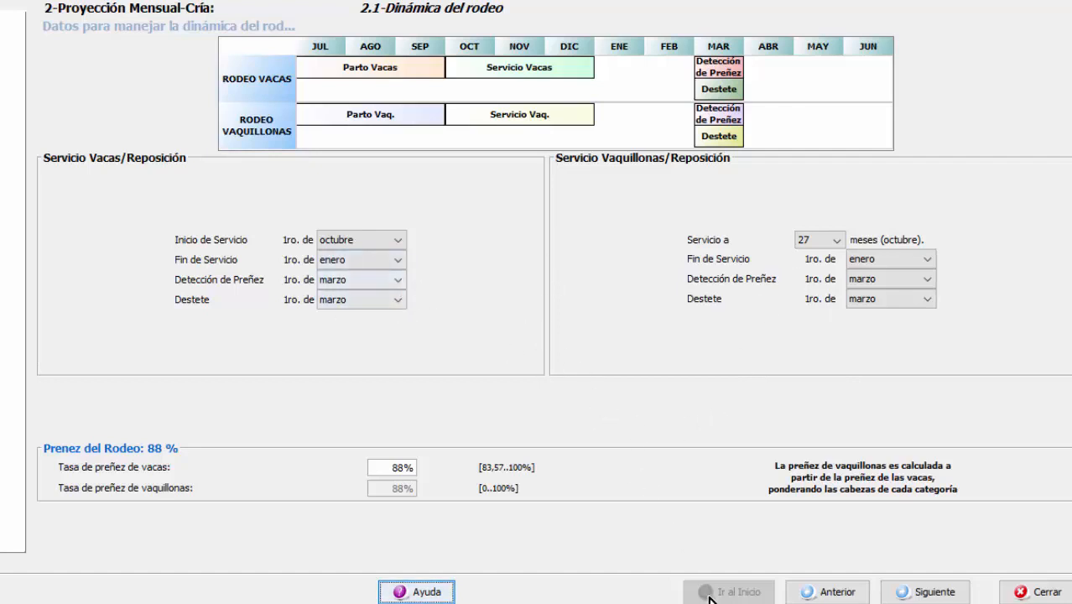
Go to 2.2-Estimación de peso and set the first-month pregnancy distribution of the cows in service to 55%
click(941, 592)
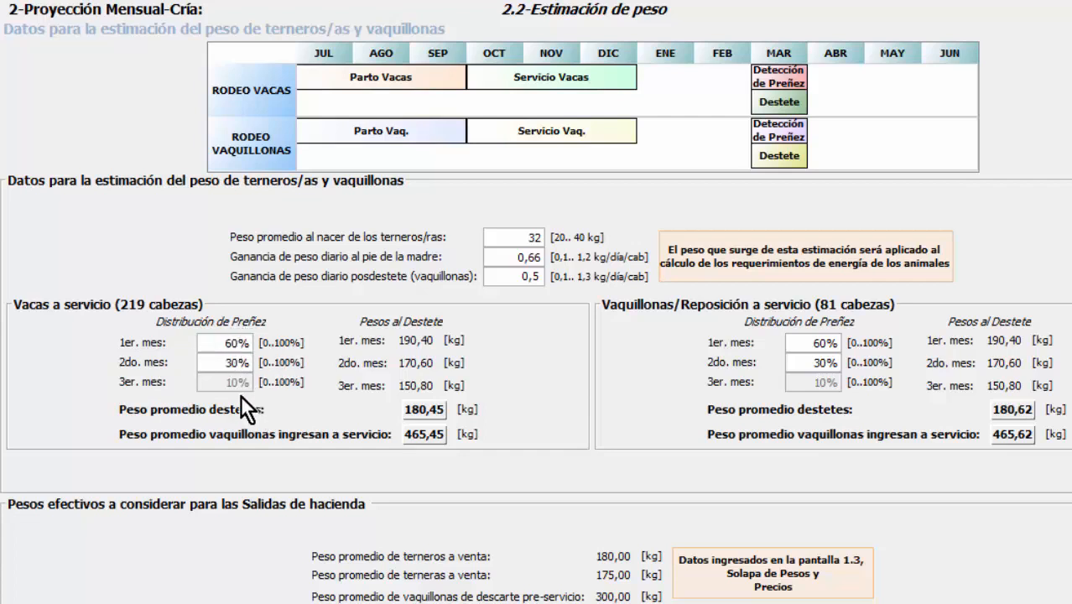
click(225, 342)
text(55)
key(Return)
drag(231, 362, 238, 362)
click(513, 238)
click(507, 257)
Set the first-month pregnancy distribution of the heifers in service to 55%
click(799, 340)
click(803, 342)
double_click(804, 342)
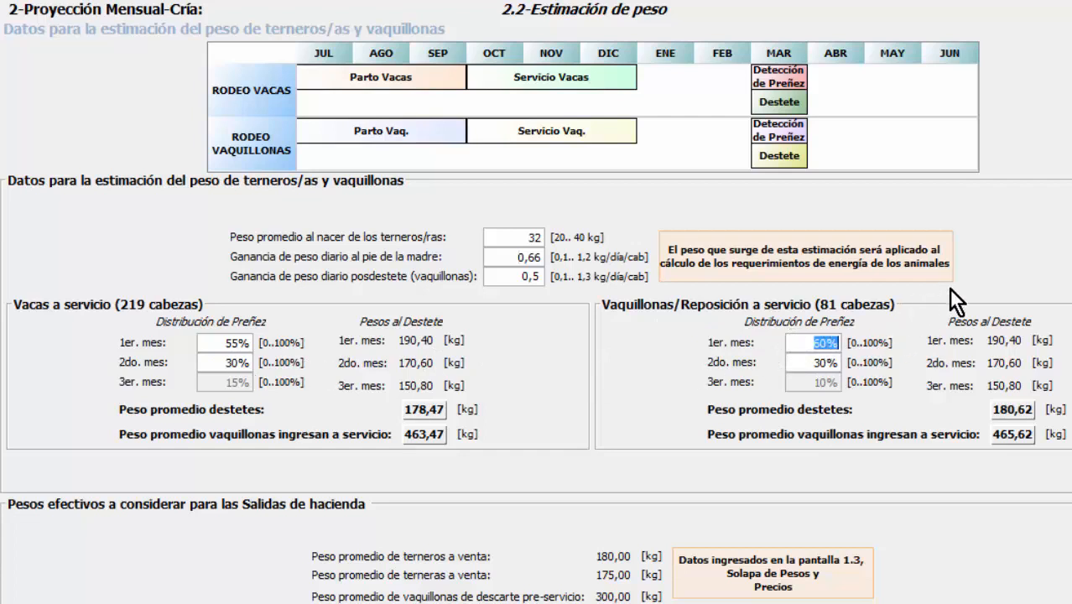
text(55)
key(Tab)
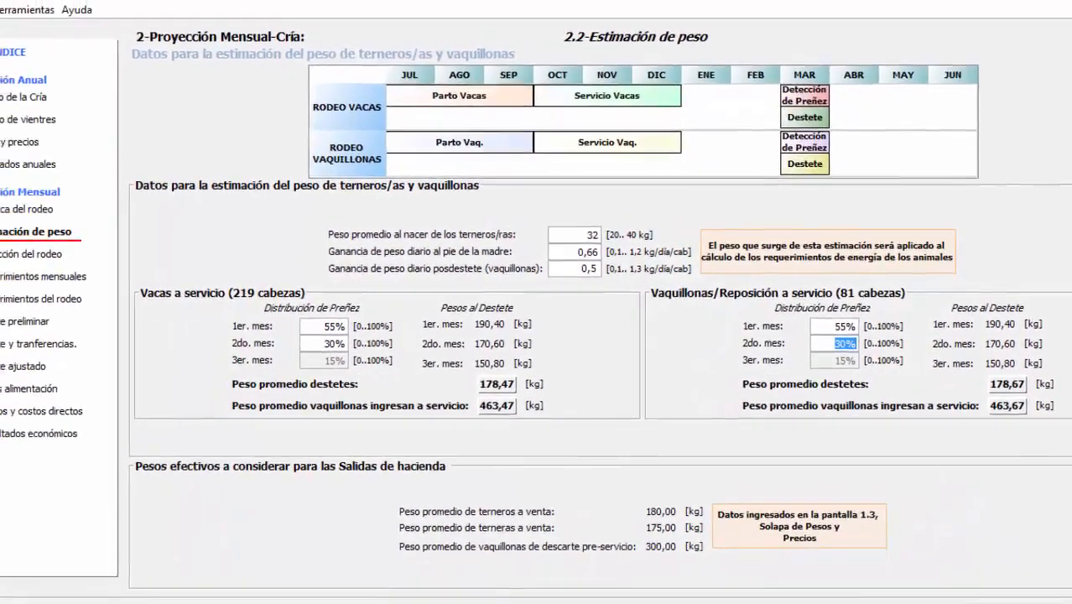
Open 2.3-Proyección del rodeo and examine the monthly head counts of every category down to the bulls
click(1014, 592)
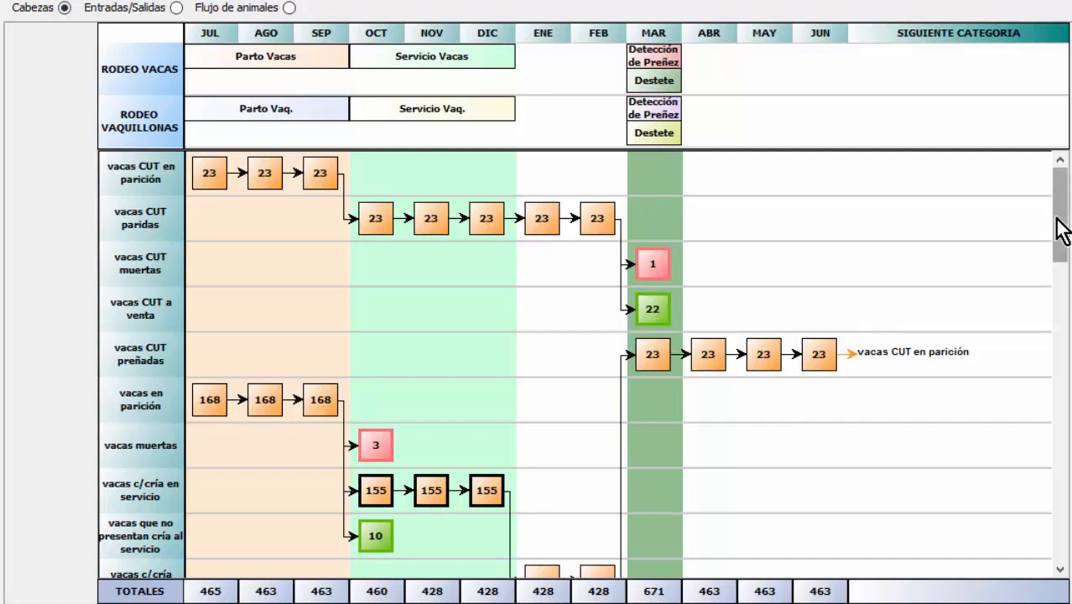
drag(1062, 232, 1062, 264)
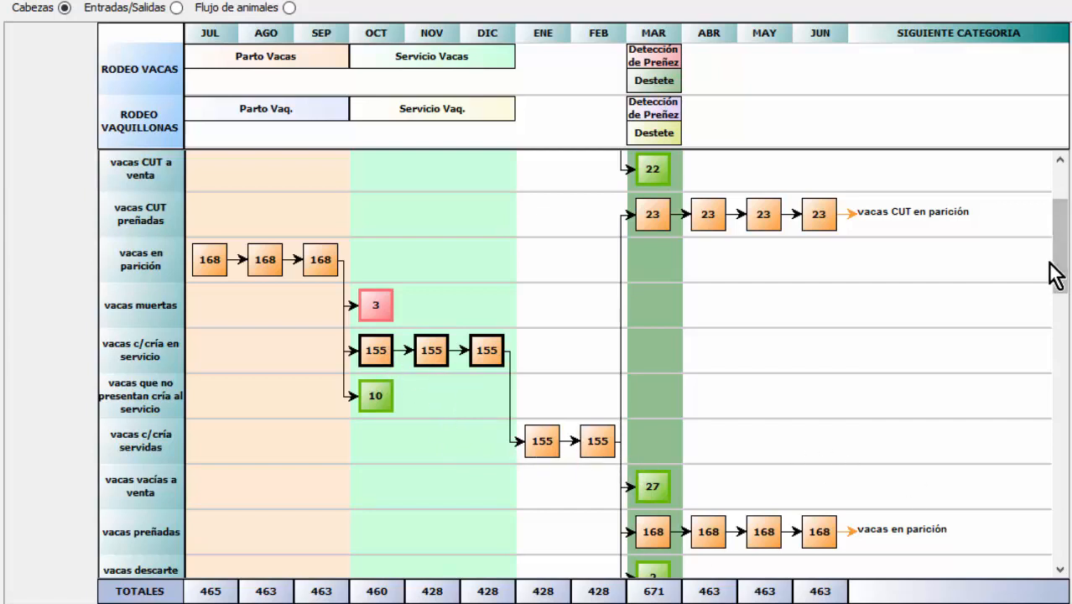
scroll(1055, 273, right, 1)
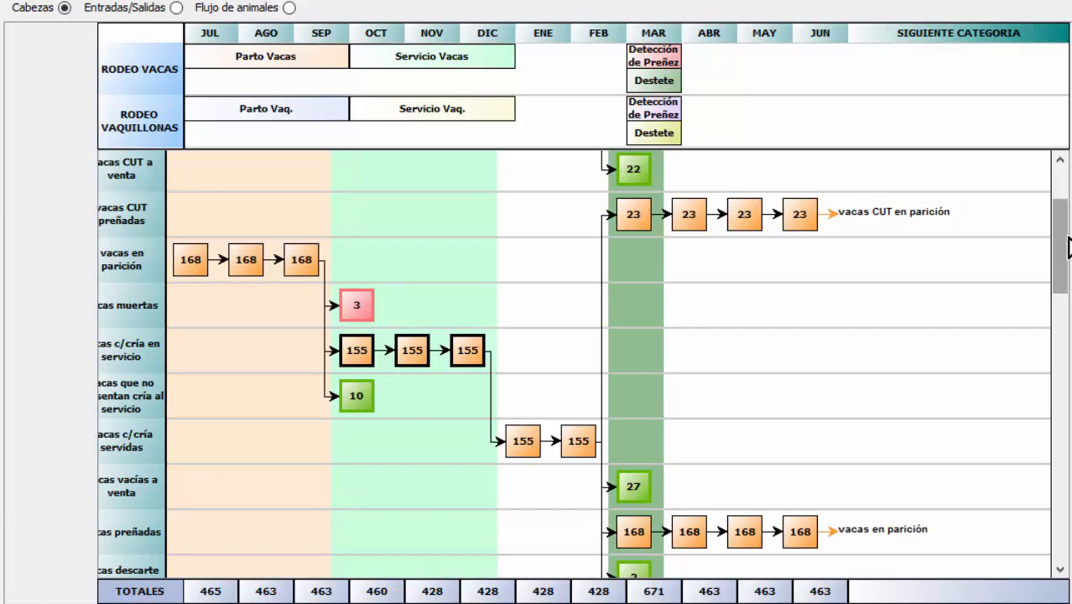
scroll(1058, 273, down, 5)
drag(1058, 273, 1011, 418)
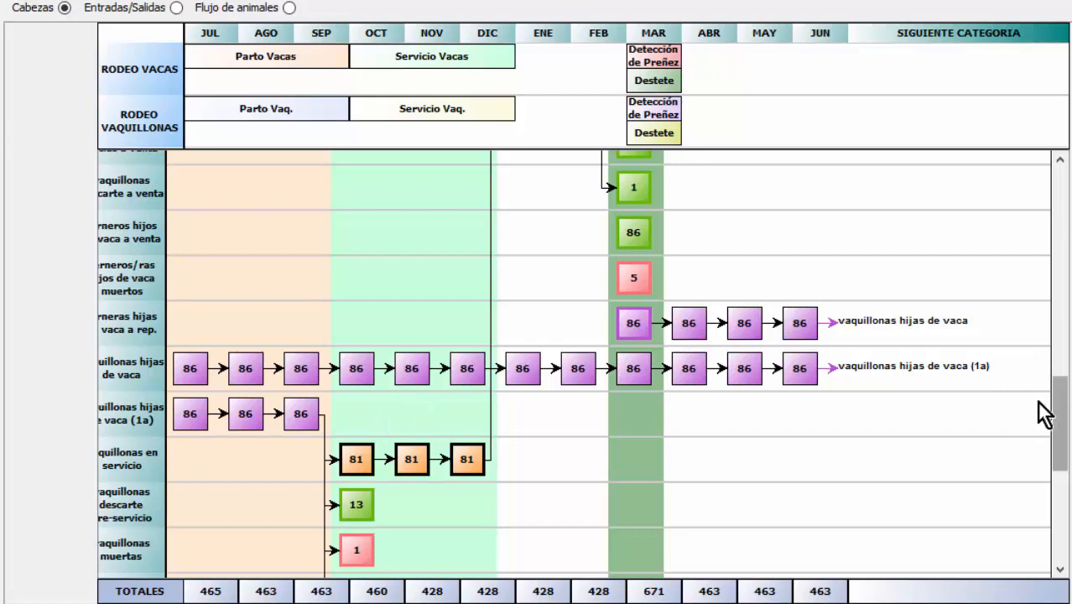
drag(1056, 414, 1032, 512)
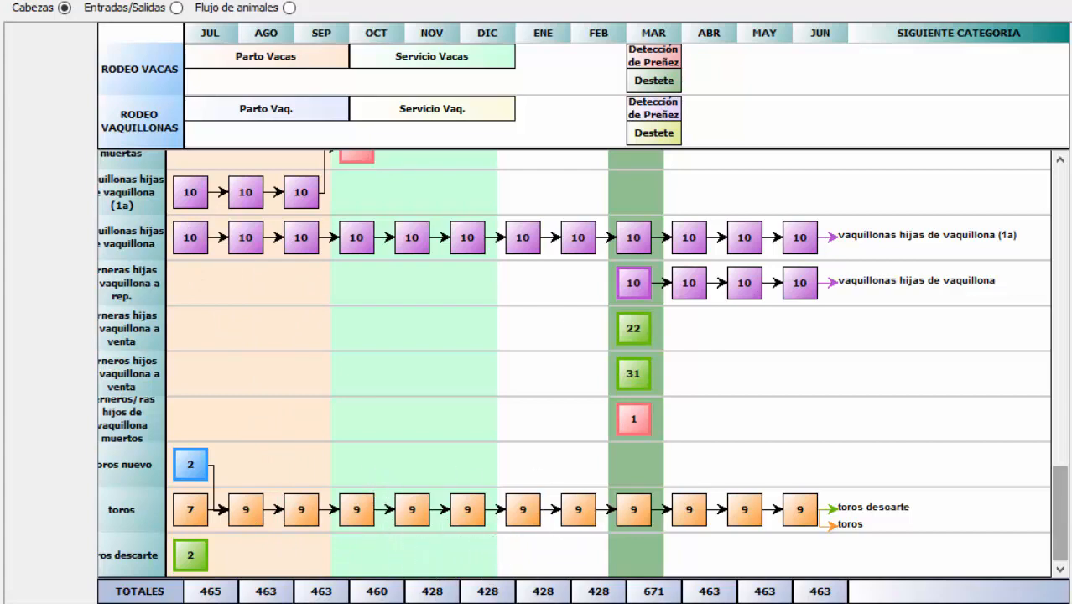
drag(1058, 501, 1042, 532)
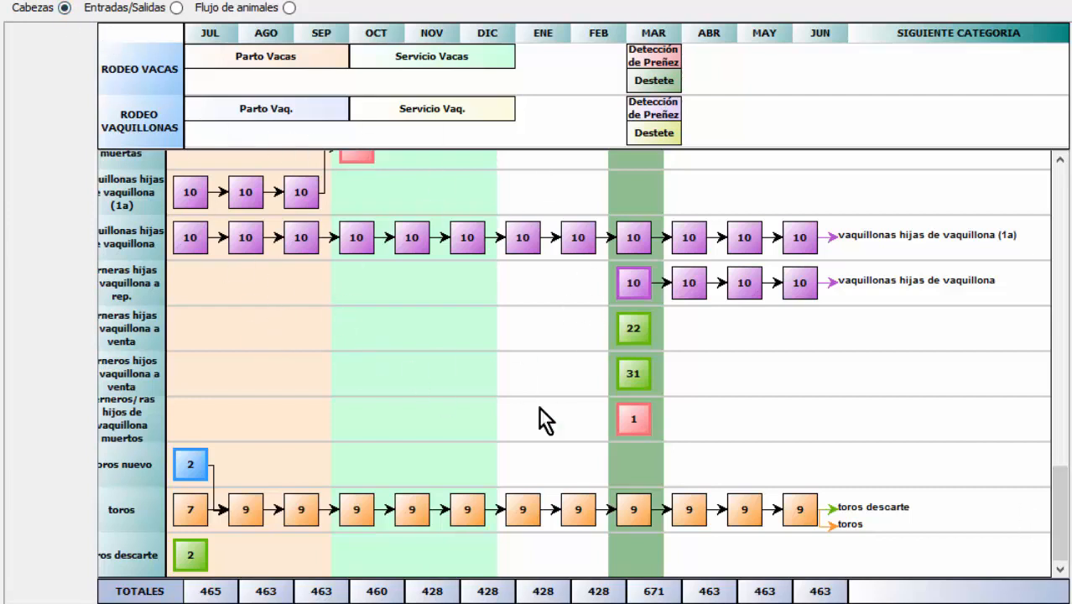
View the herd projection as Entradas/Salidas and as Flujo de animales
click(173, 8)
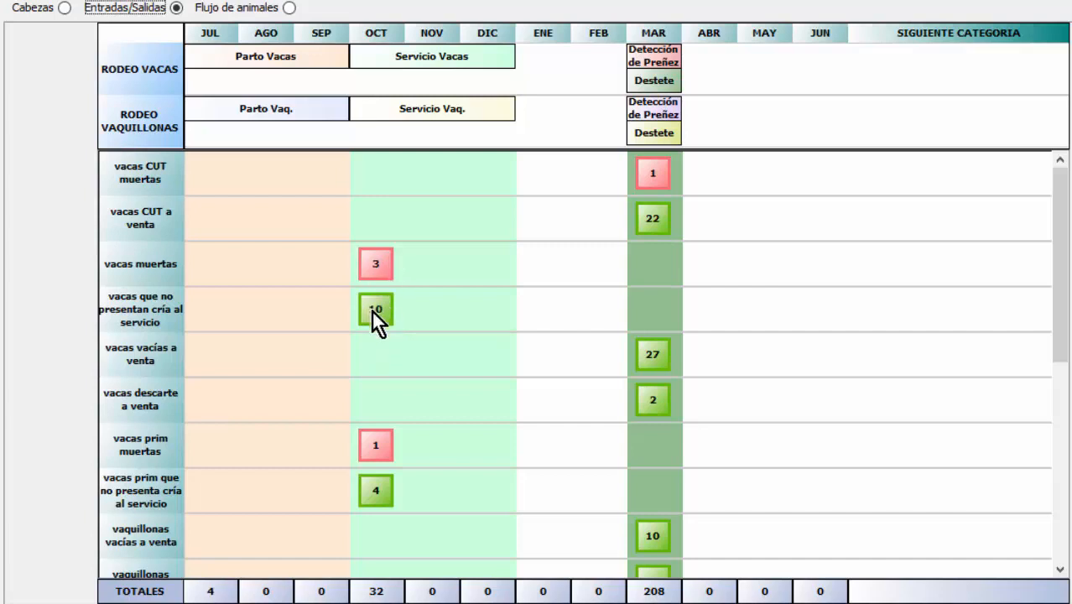
click(289, 8)
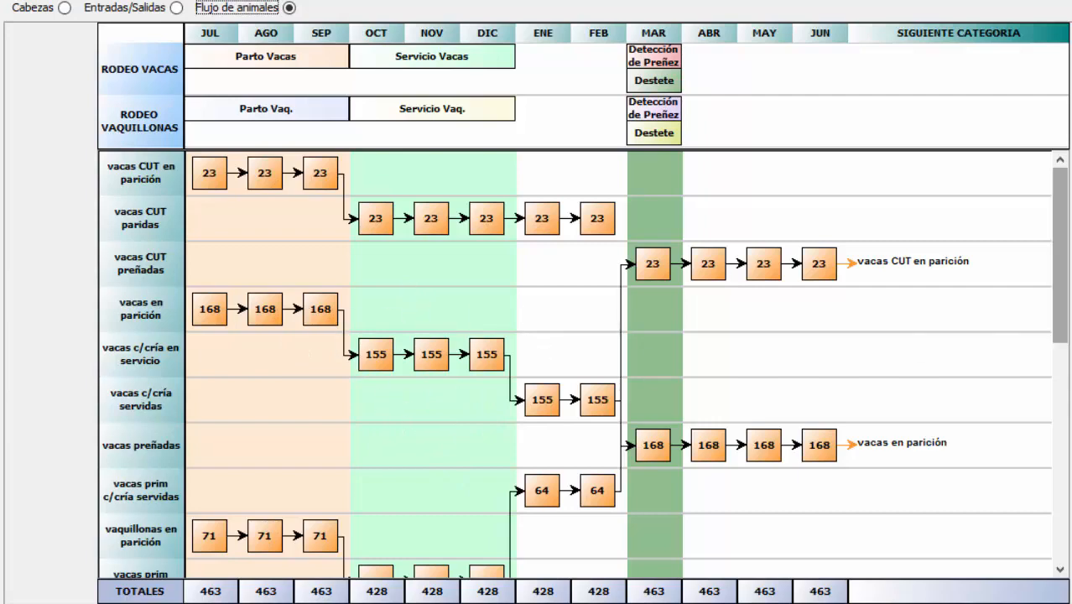
drag(1060, 263, 1045, 211)
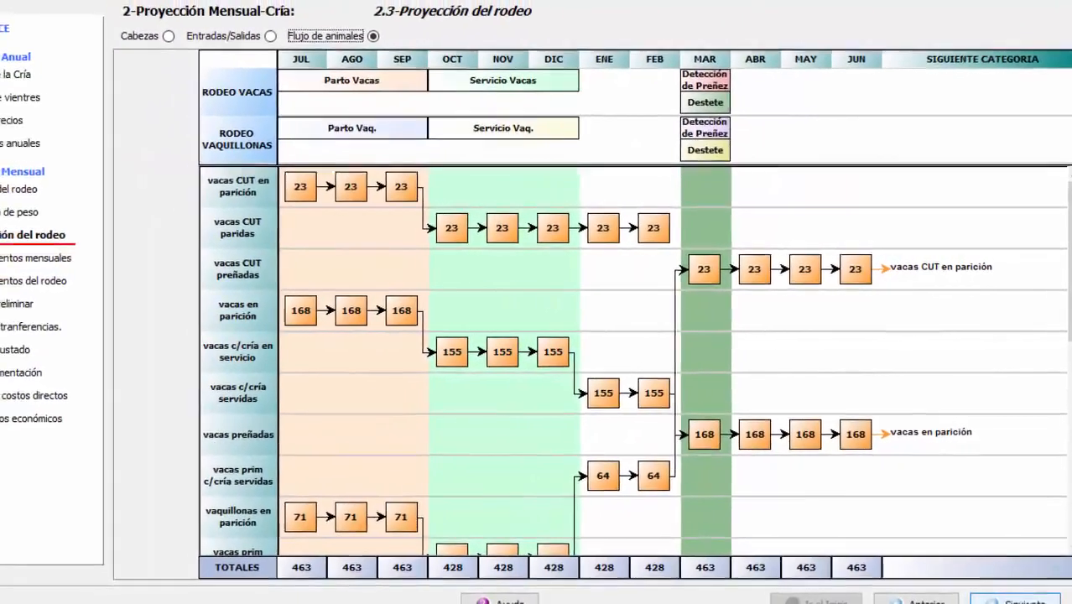
Open 2.4-Requerimientos mensuales and review the requirements per EV/Categoría/Día down to the bulls, returning to the EV/Cabeza/Día view
click(1017, 601)
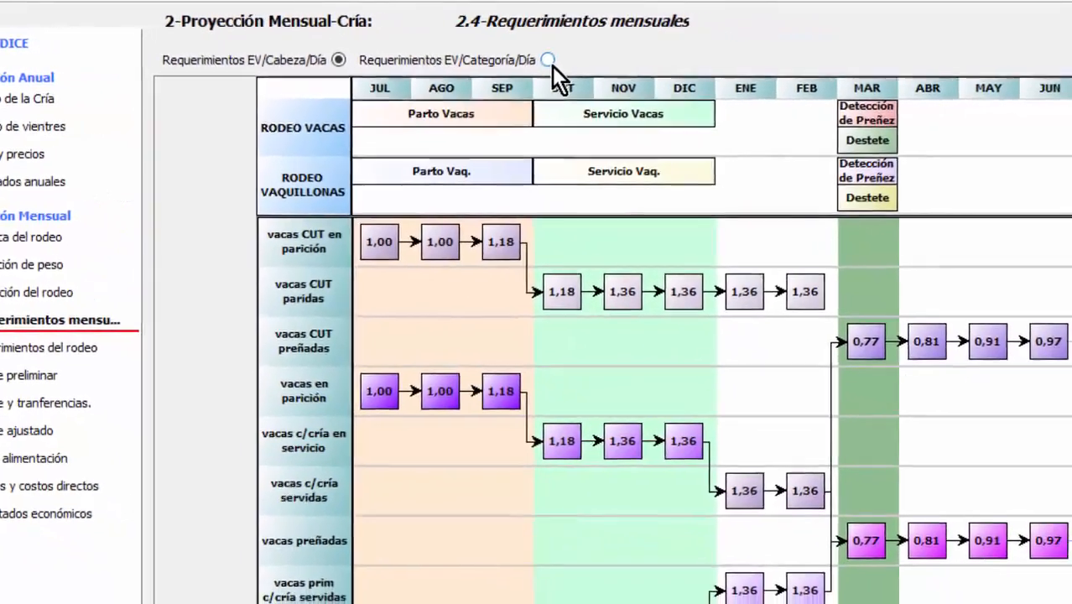
click(679, 65)
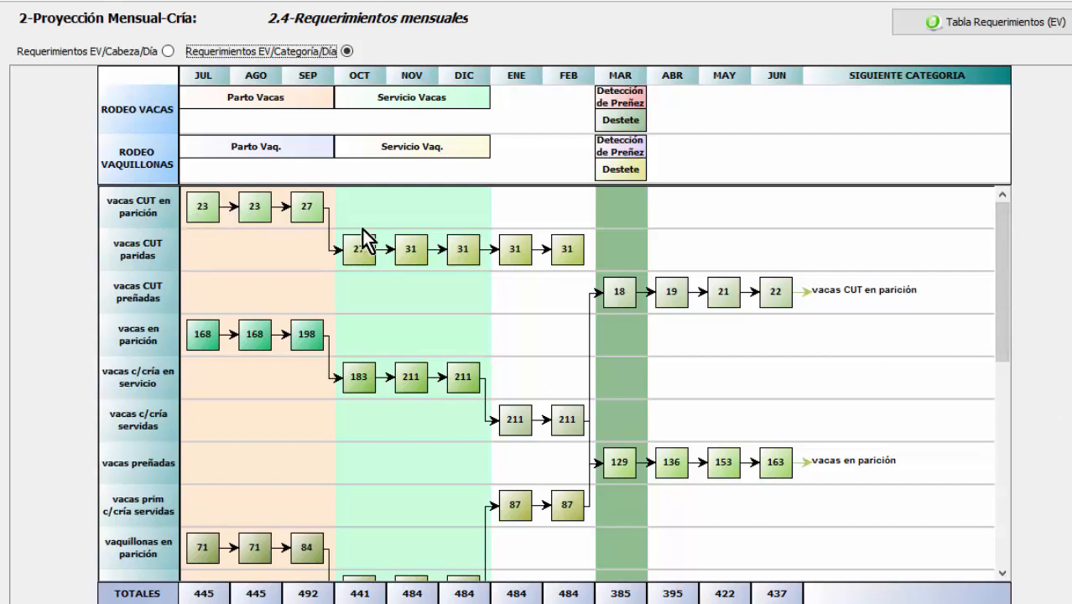
drag(1009, 272, 991, 494)
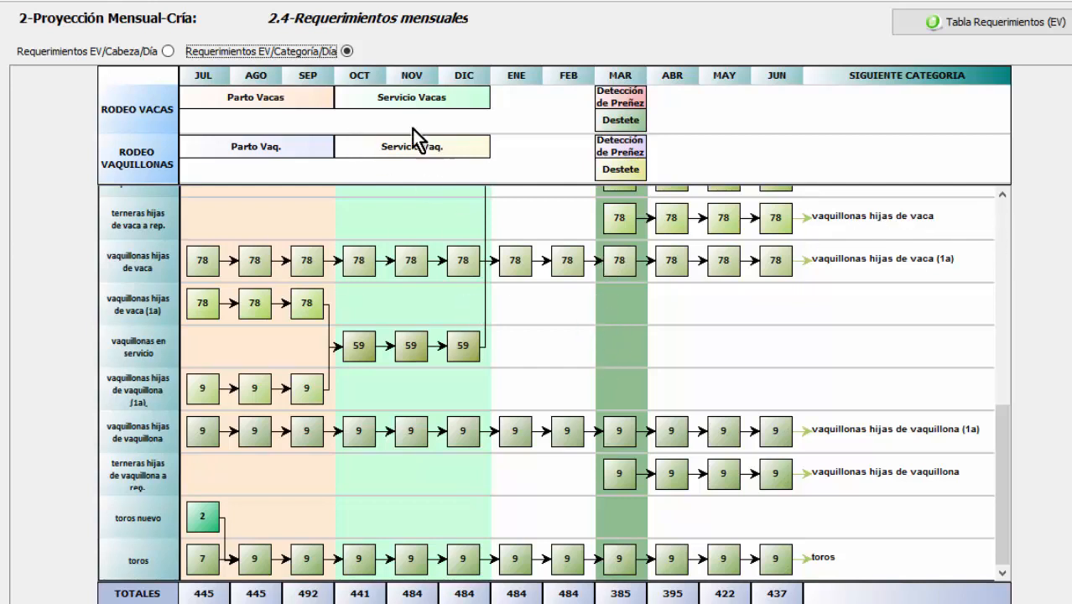
click(167, 51)
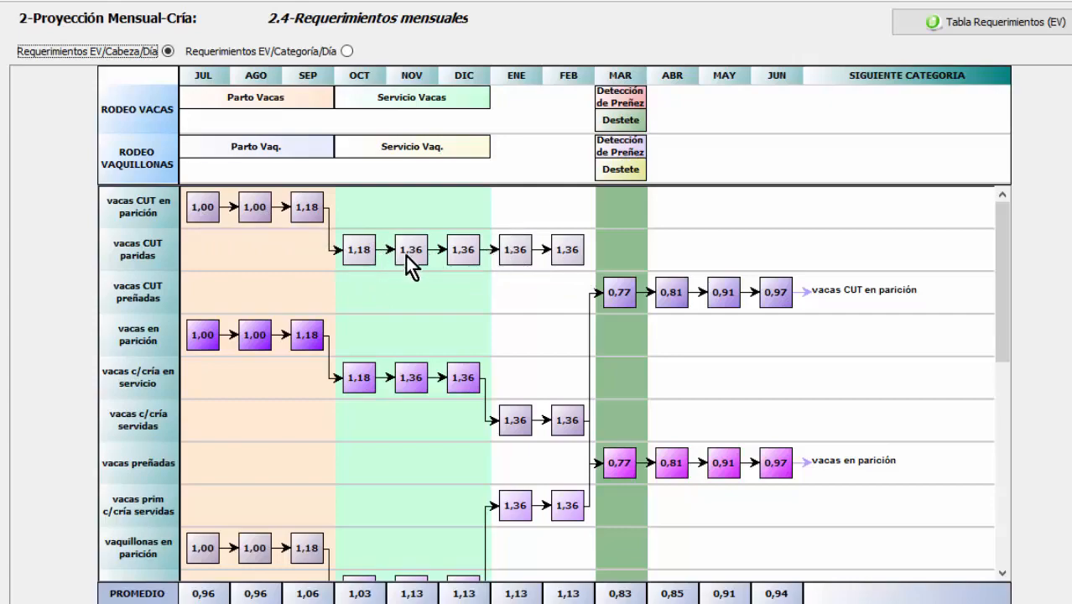
Open the Tabla Requerimientos (EV) and try variation factors of 120% and 80% for the Vientres
click(987, 21)
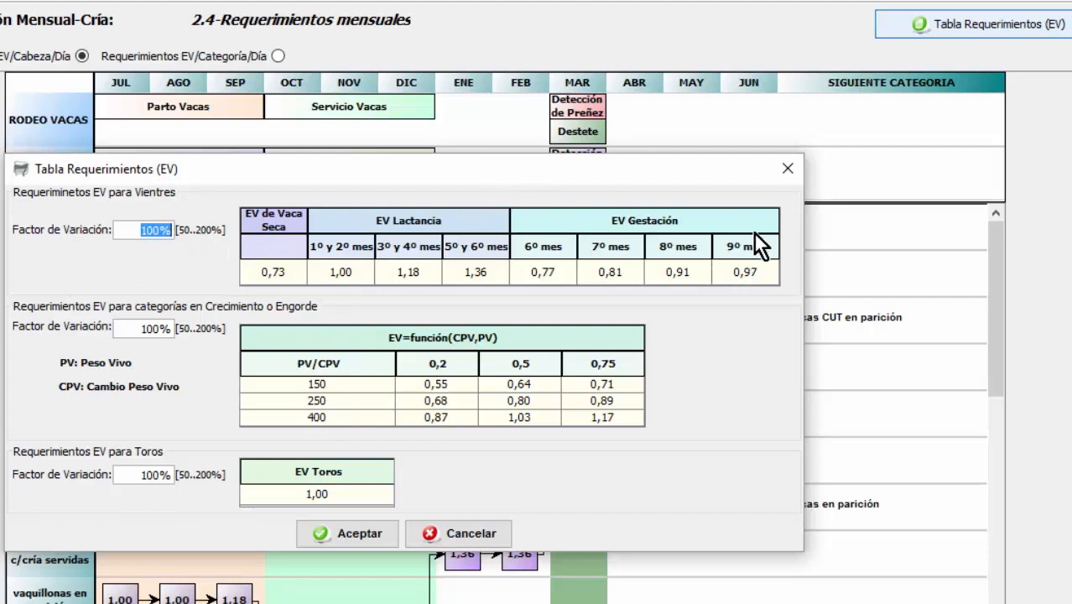
text(120)
key(Tab)
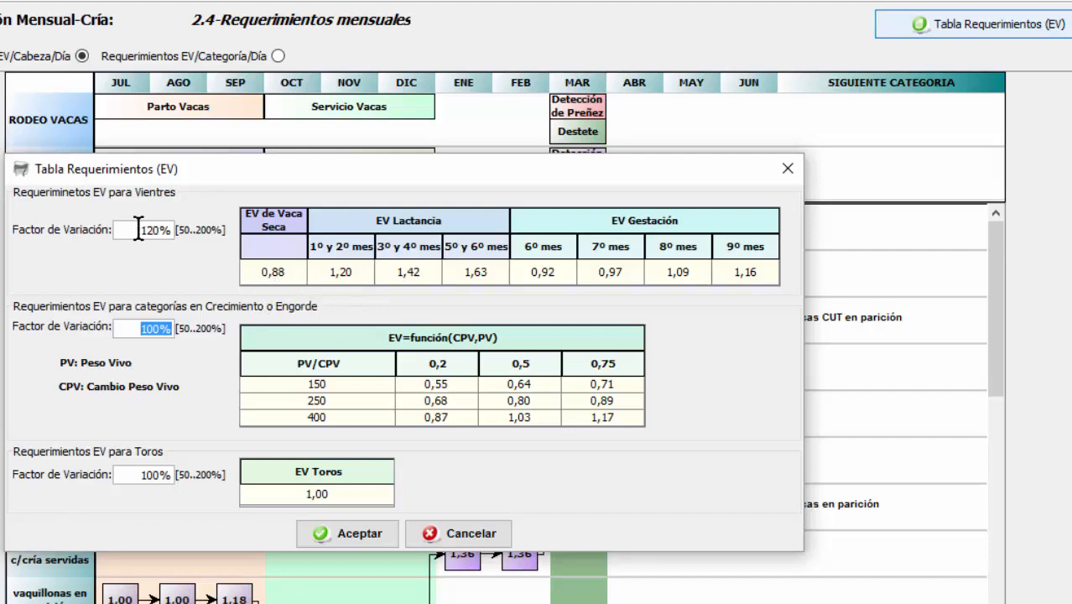
drag(138, 229, 200, 229)
text(80)
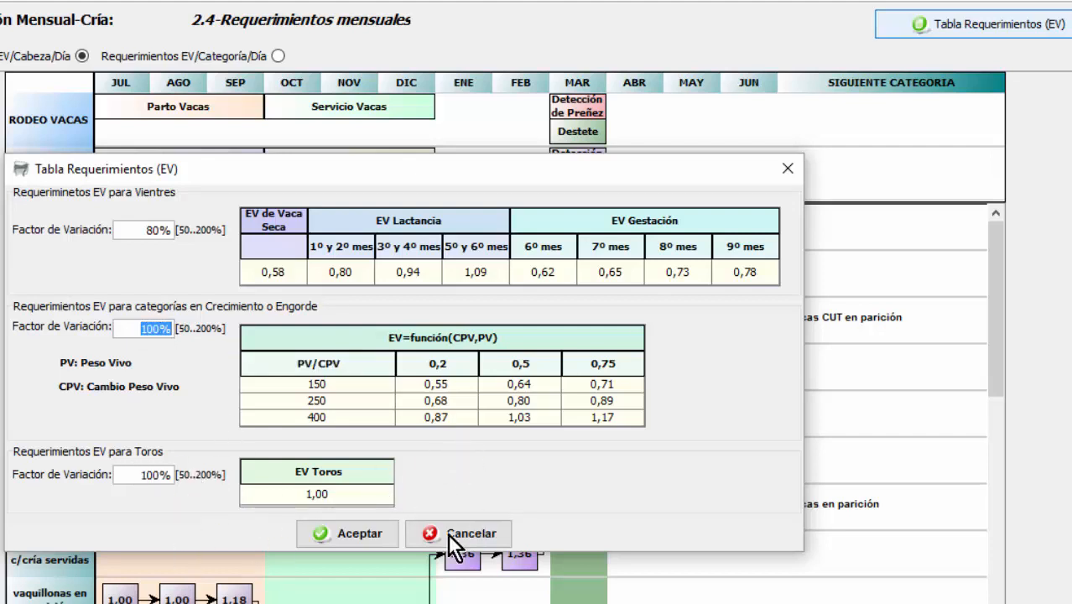
Set the variation factor to 120% for the Toros and 100% for the Vientres, and apply the requirements table
click(143, 476)
text(120)
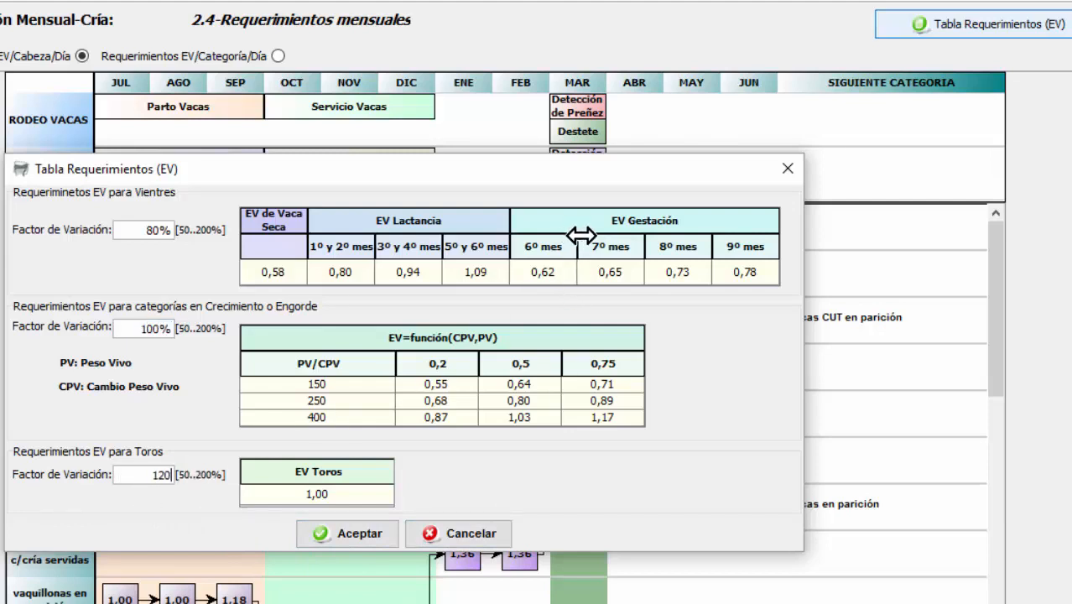
key(Tab)
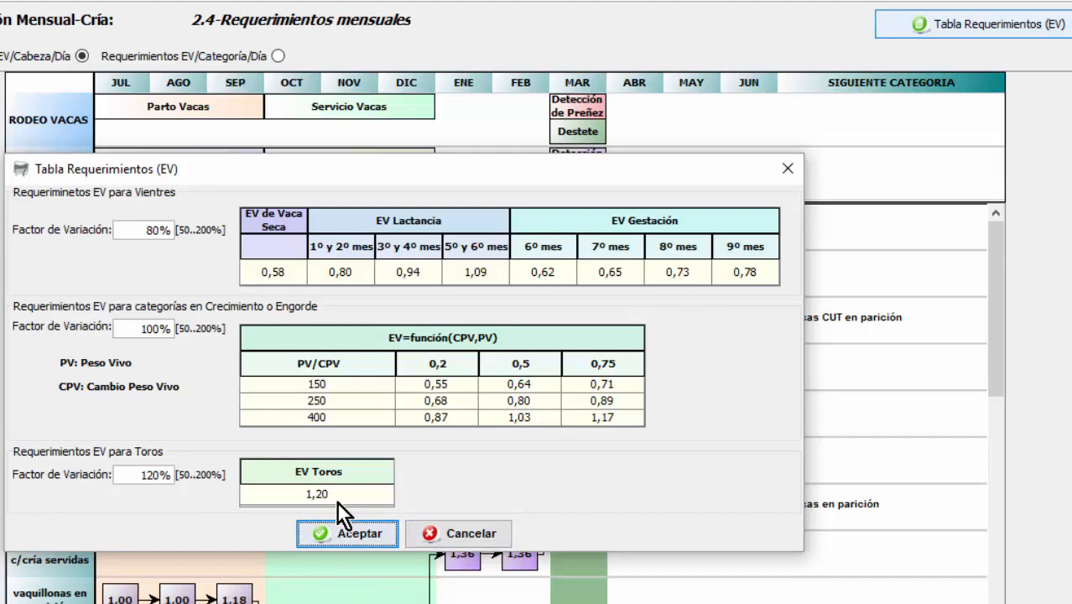
click(155, 229)
text(100)
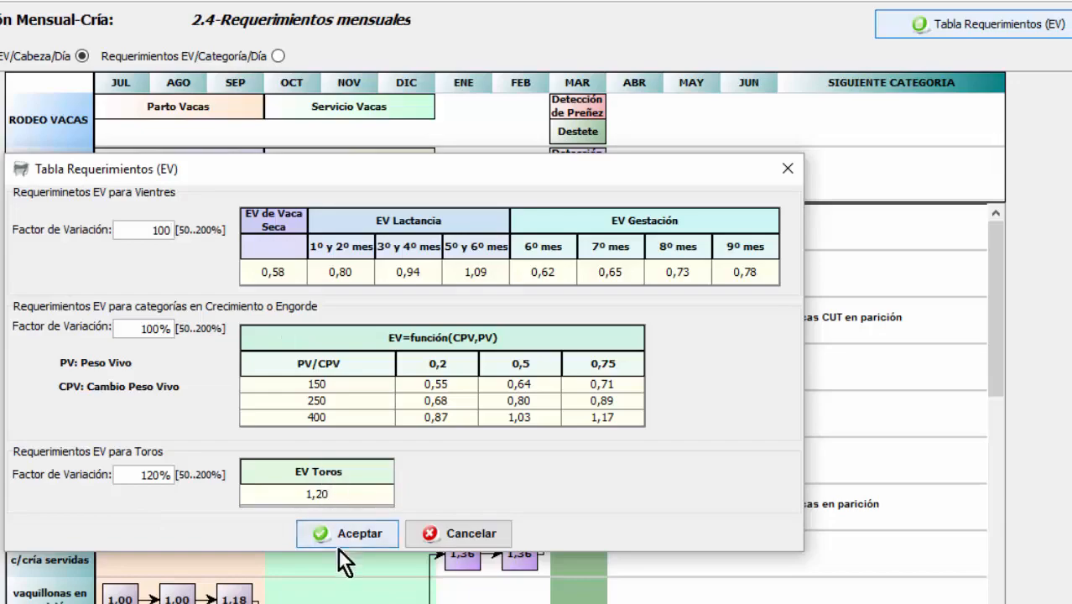
click(348, 530)
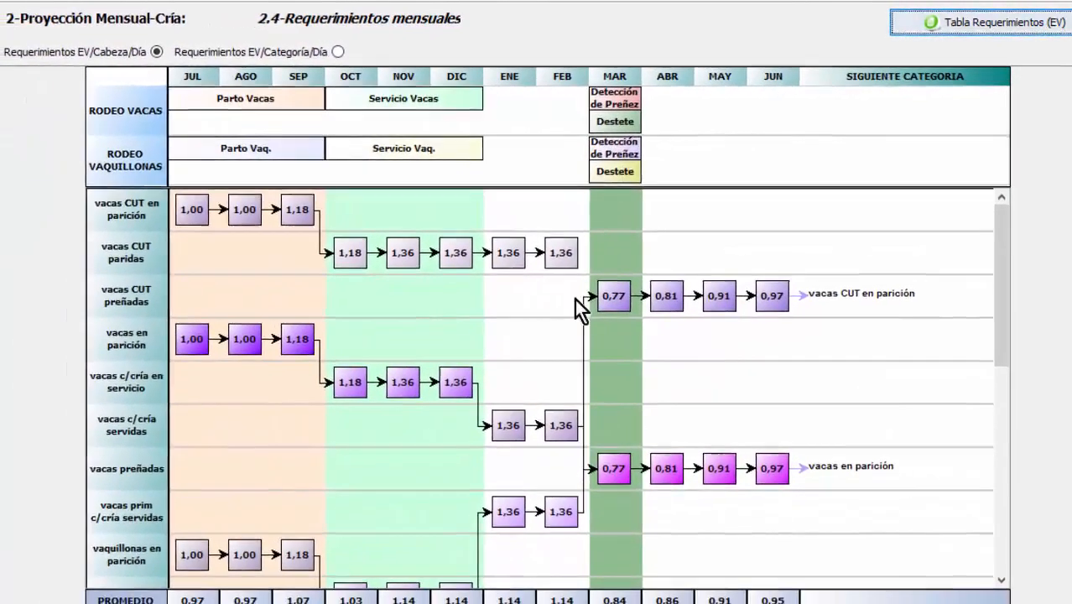
View the monthly requirements as EV/Categoría/Día, and examine the requirements by category chart in 2.5-Requerimientos del rodeo
click(344, 51)
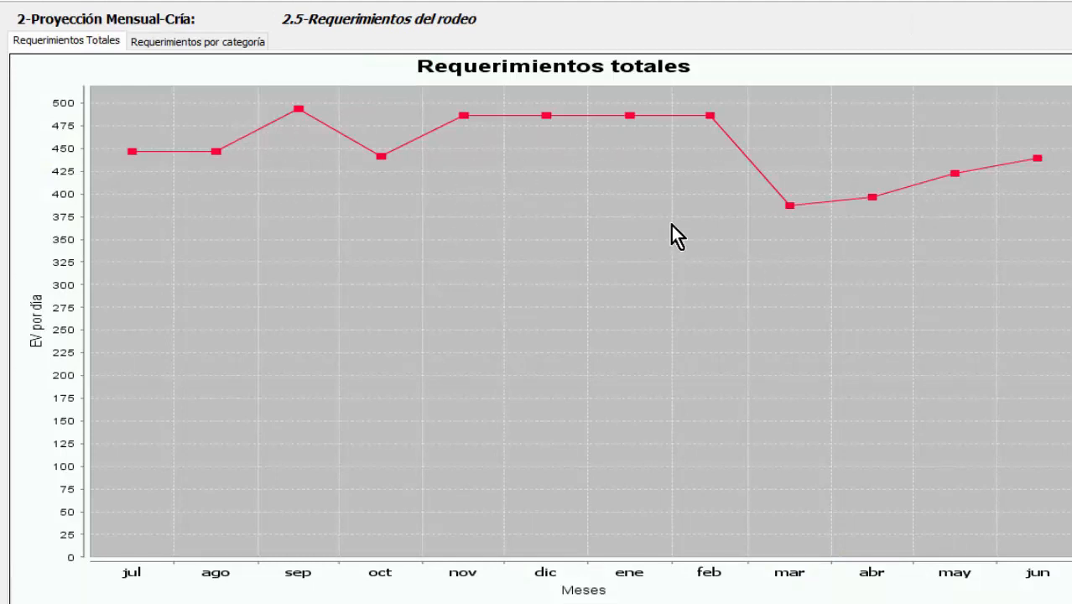
click(189, 45)
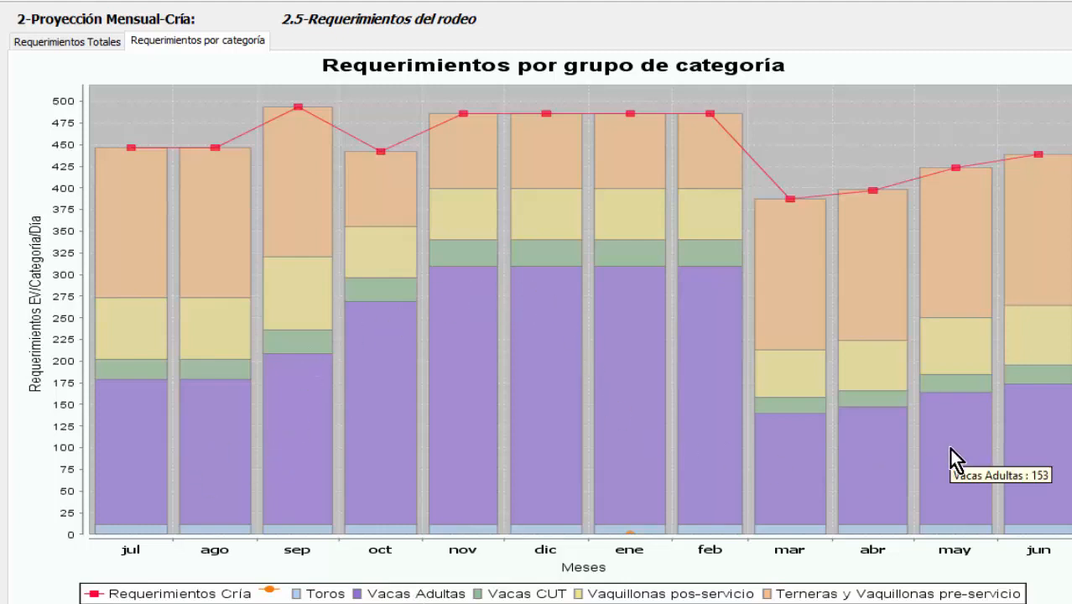
mouse_move(632, 408)
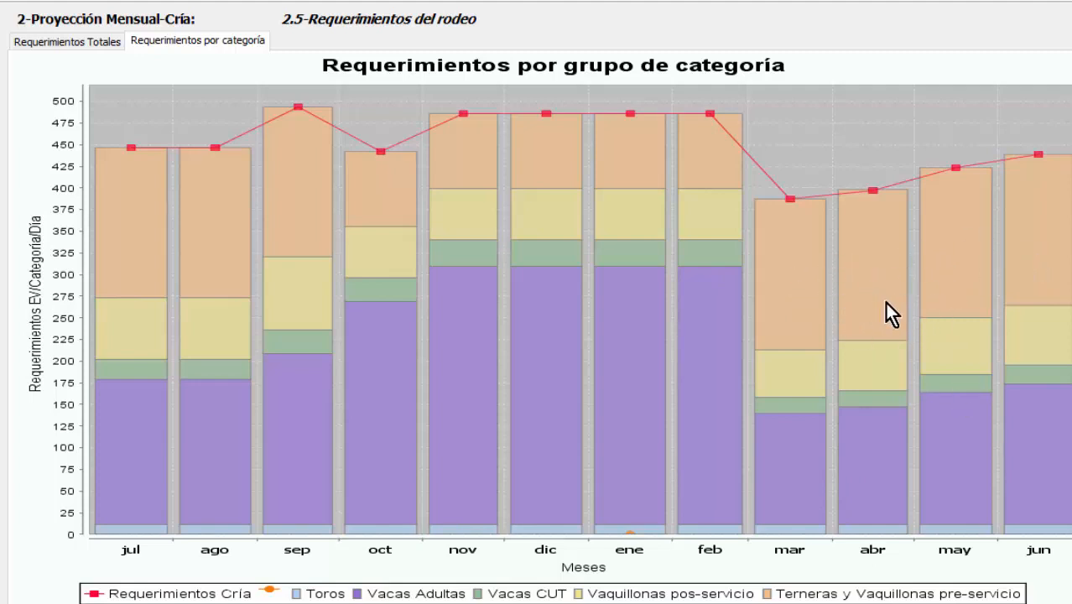
mouse_move(800, 269)
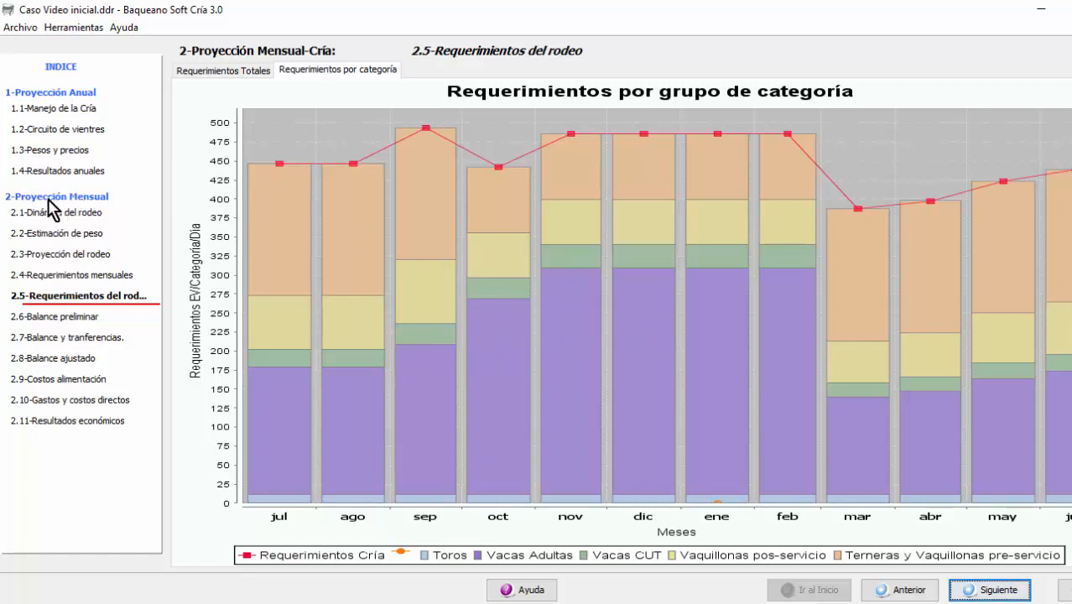
Revisit the animal flow in 2.3-Proyección del rodeo and return to 2.5-Requerimientos del rodeo to view the Requerimientos Totales chart
click(64, 255)
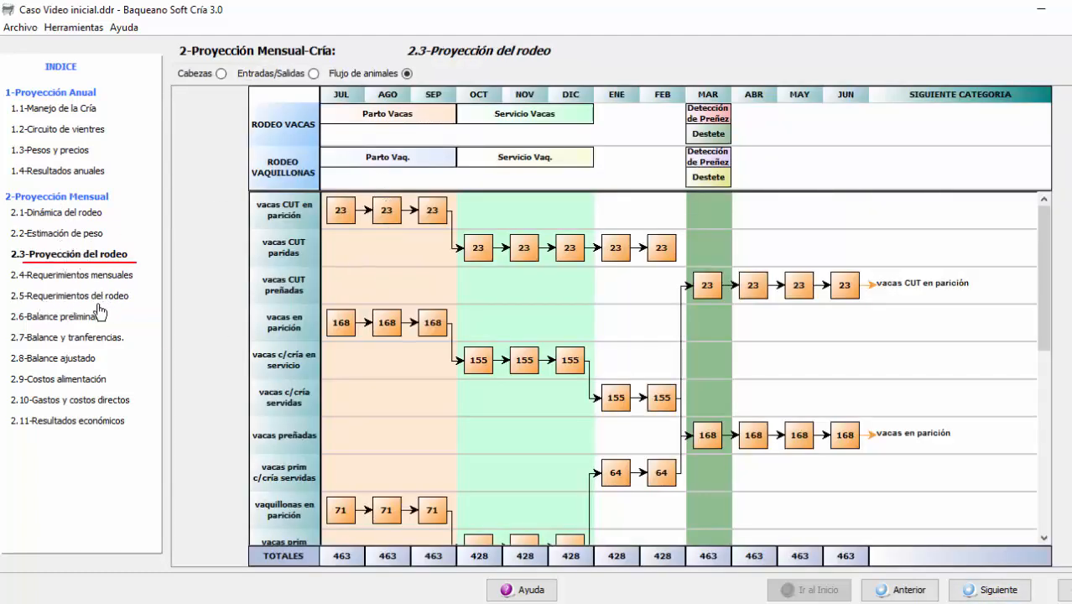
click(72, 297)
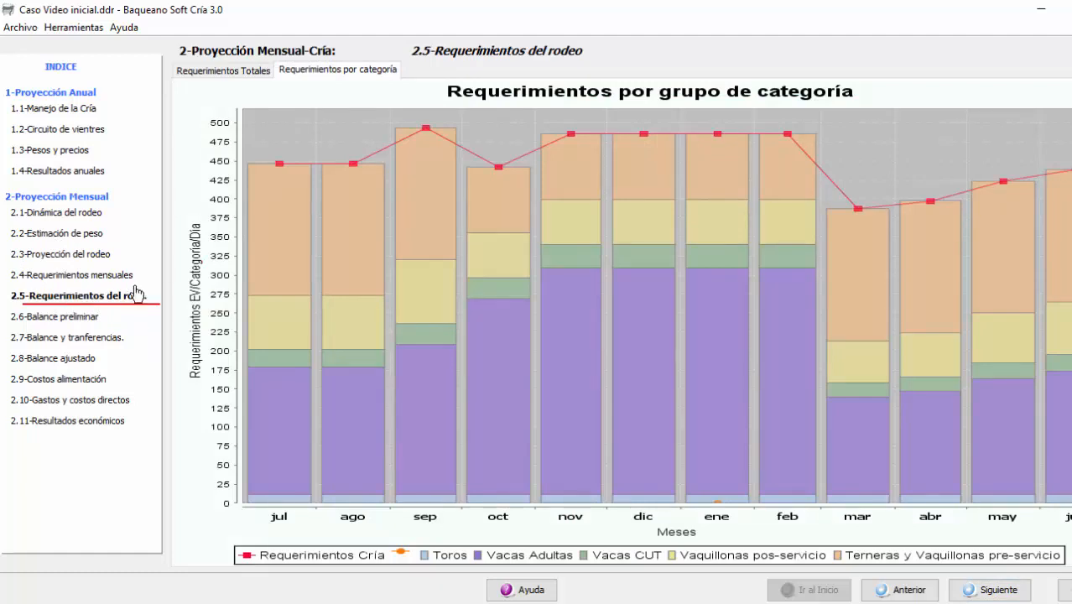
click(223, 75)
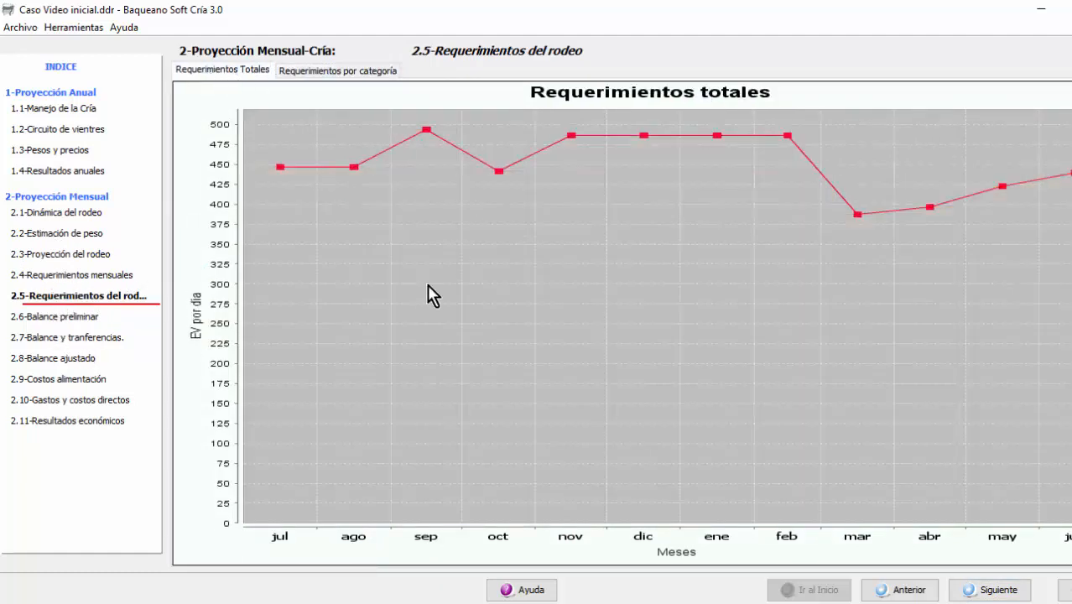